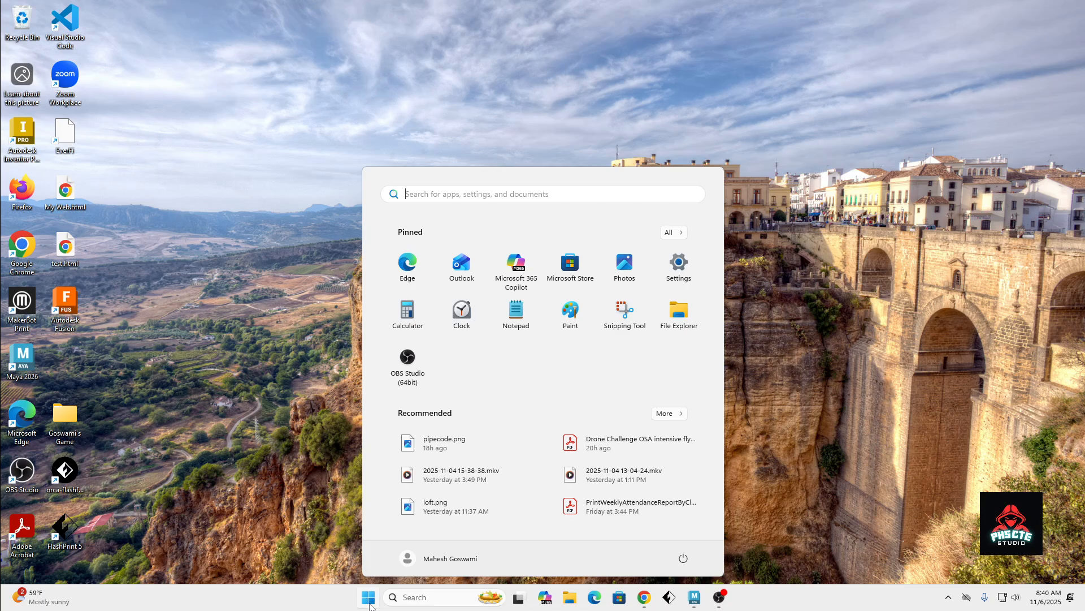
Launch Maya 2026 through a Windows search and create a new scene from its maximized home screen
{"action": "left_click", "coordinate": [371, 600]}
{"action": "left_click", "coordinate": [372, 601]}
{"action": "left_click", "coordinate": [460, 194]}
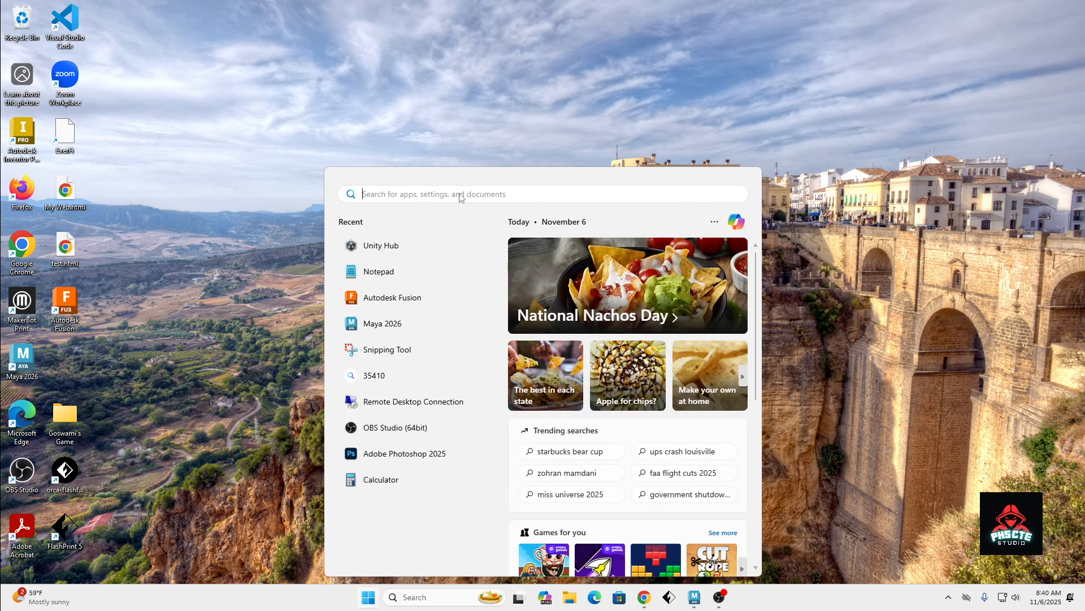
{"action": "type", "text": "Maya"}
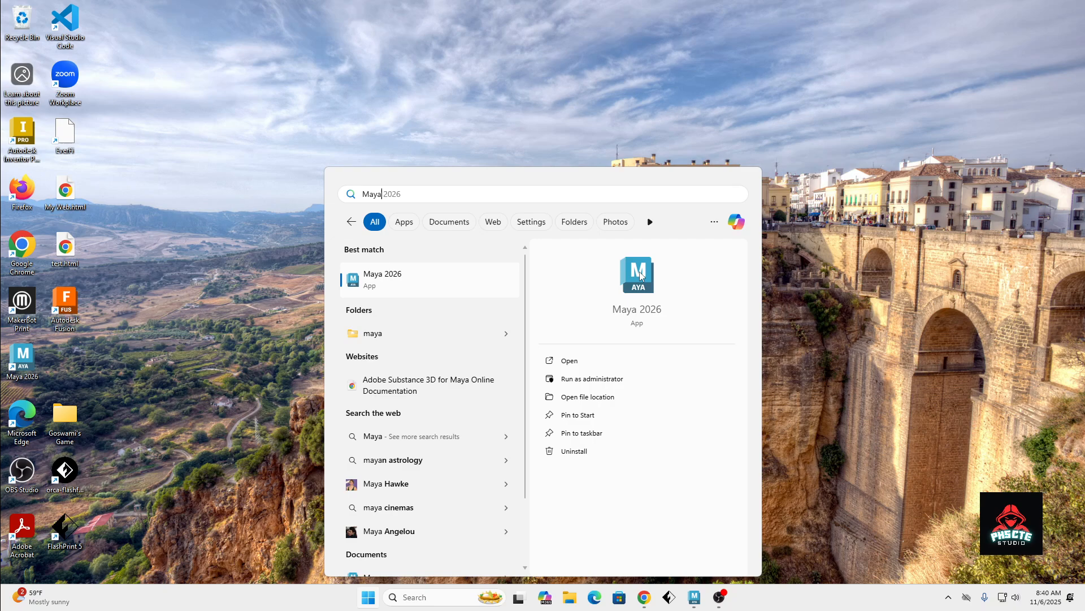
{"action": "left_click", "coordinate": [569, 362]}
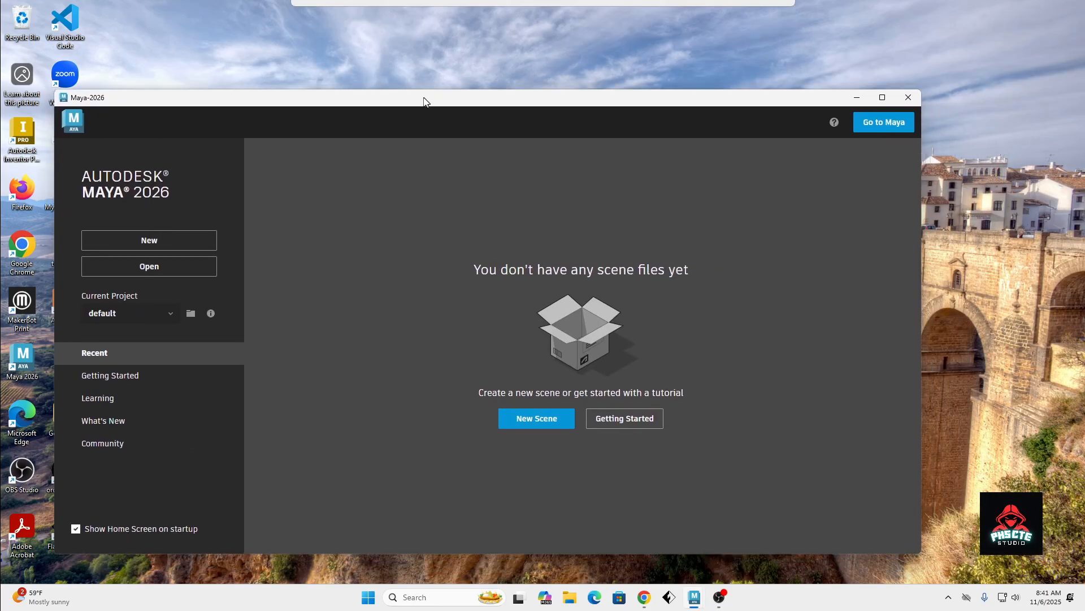
{"action": "double_click", "coordinate": [456, 102]}
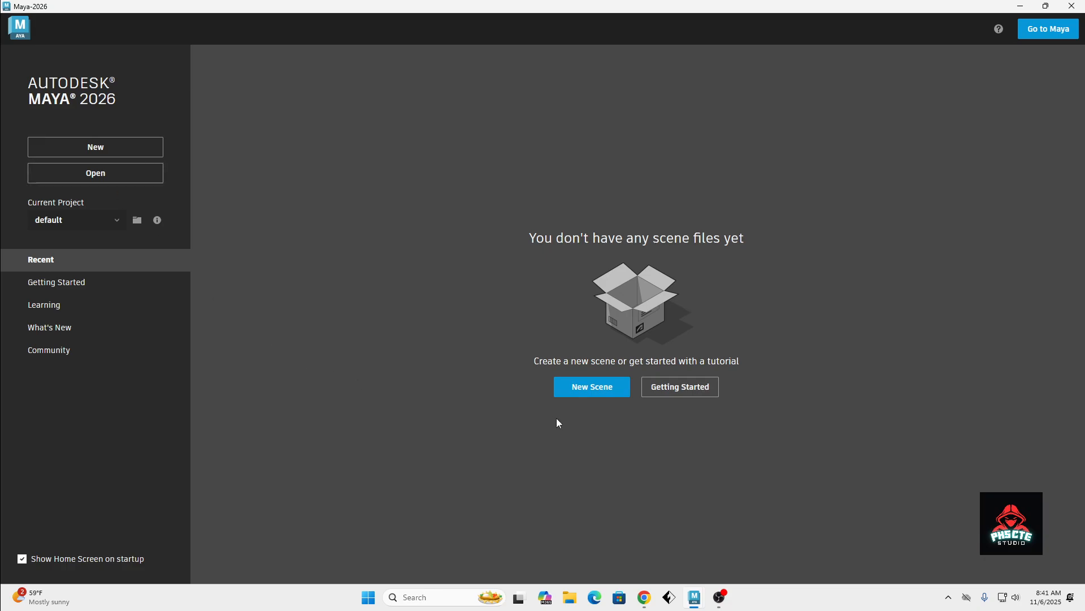
{"action": "left_click", "coordinate": [570, 394]}
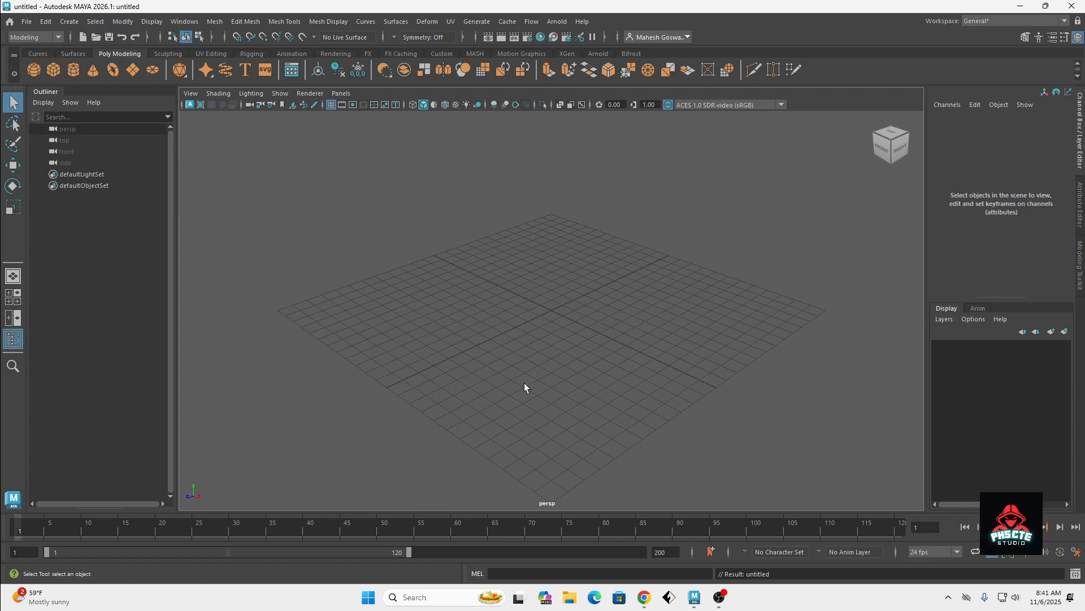
{"action": "left_click", "coordinate": [675, 39]}
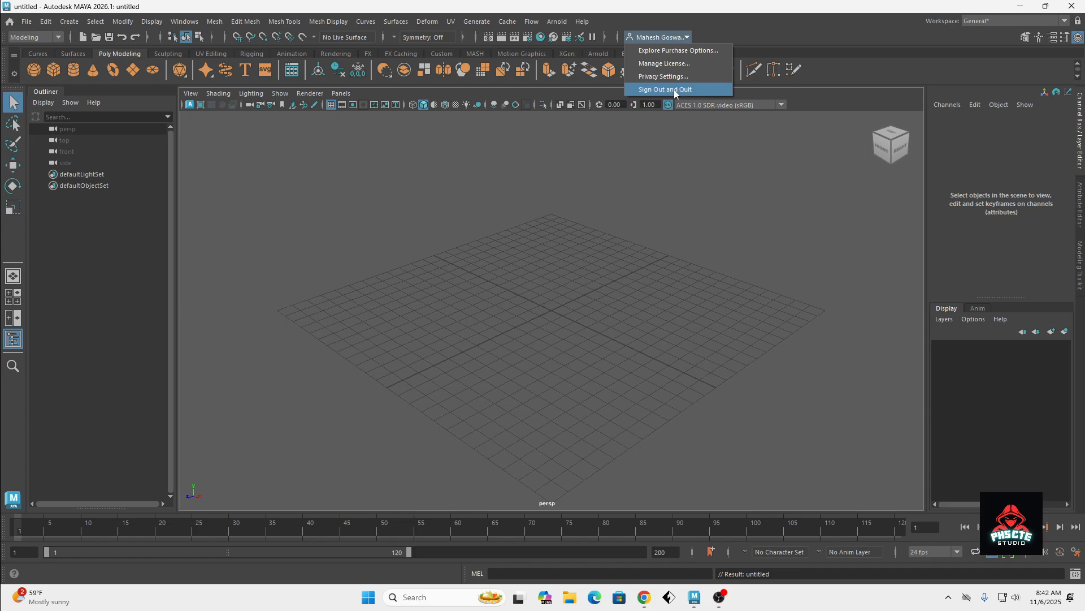
{"action": "left_click", "coordinate": [546, 290]}
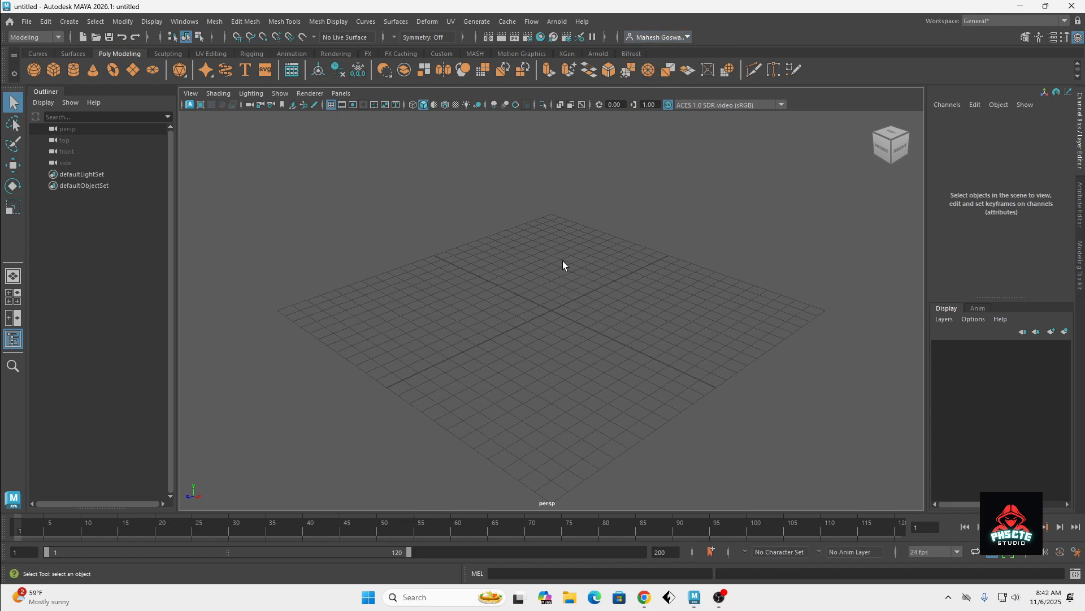
Switch the menu set to Rigging and Animation, and return it to Modeling
{"action": "left_click", "coordinate": [59, 36]}
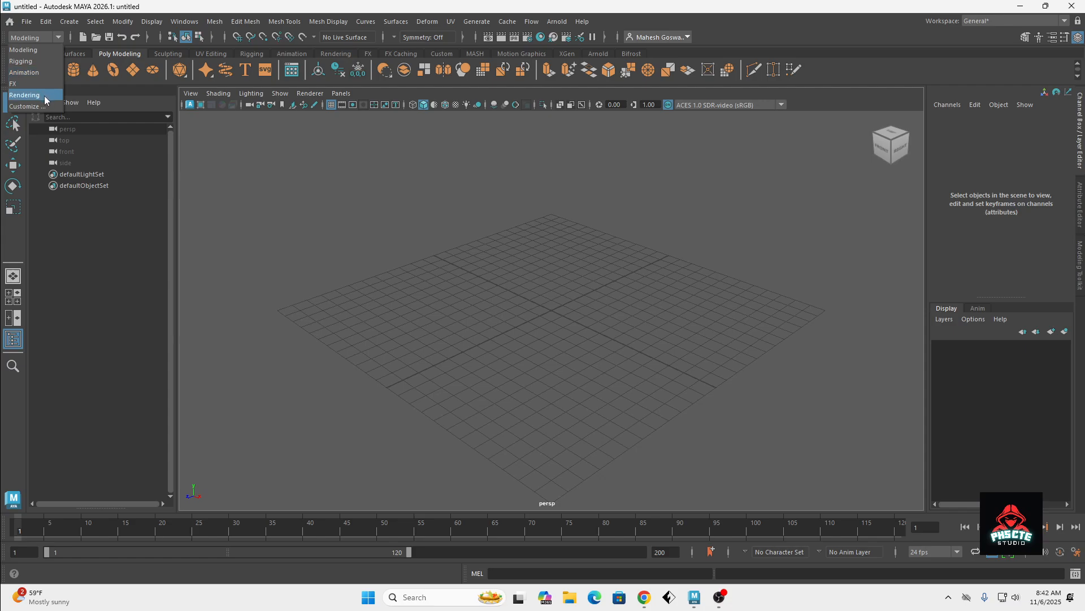
{"action": "left_click", "coordinate": [36, 47]}
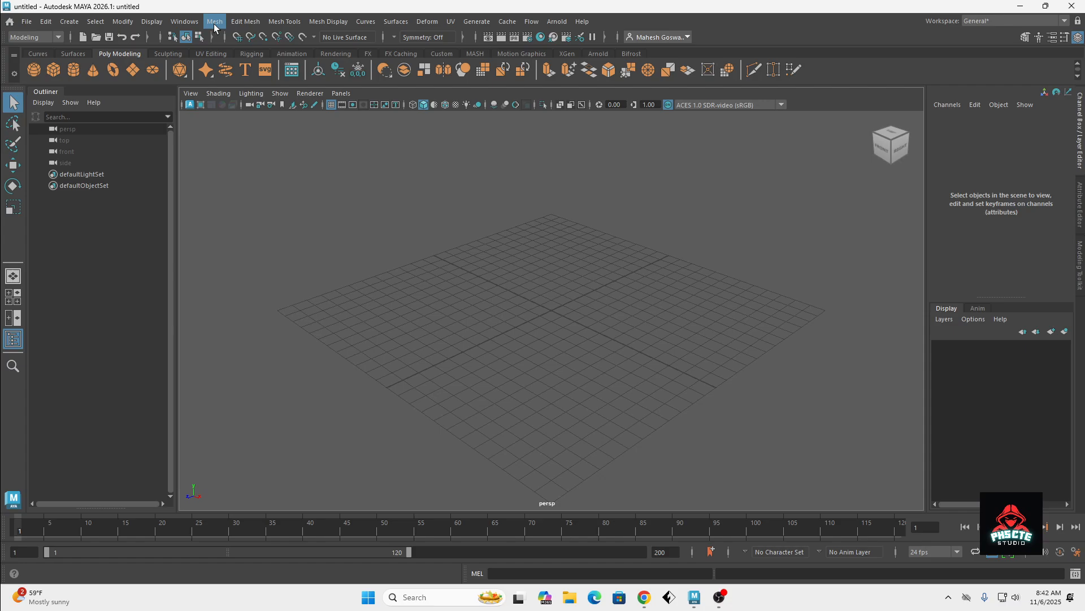
{"action": "left_click", "coordinate": [57, 38]}
{"action": "left_click", "coordinate": [35, 61]}
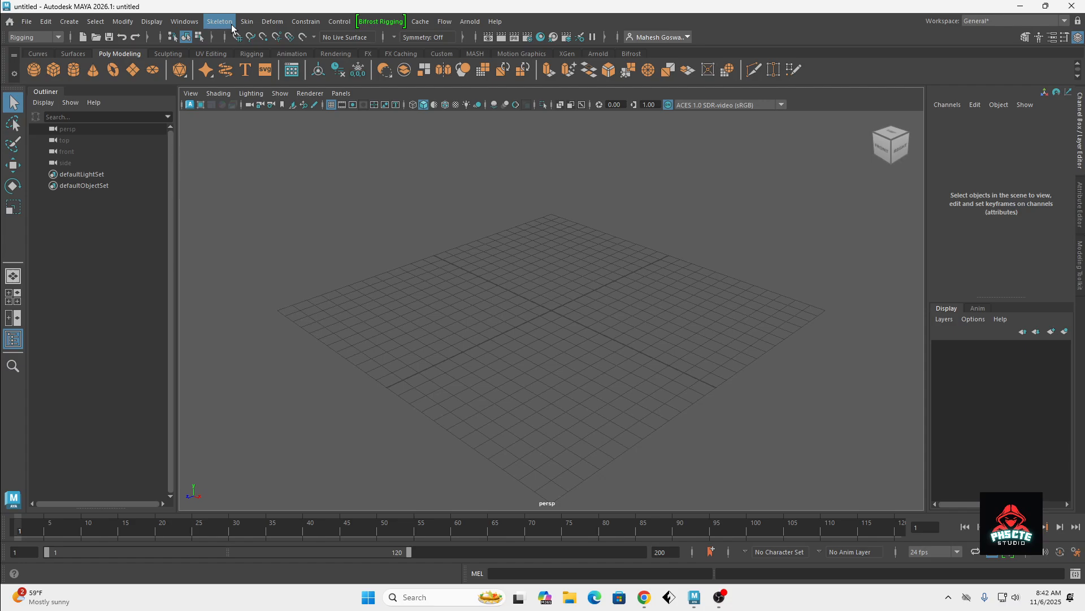
{"action": "left_click", "coordinate": [26, 37]}
{"action": "left_click", "coordinate": [31, 72]}
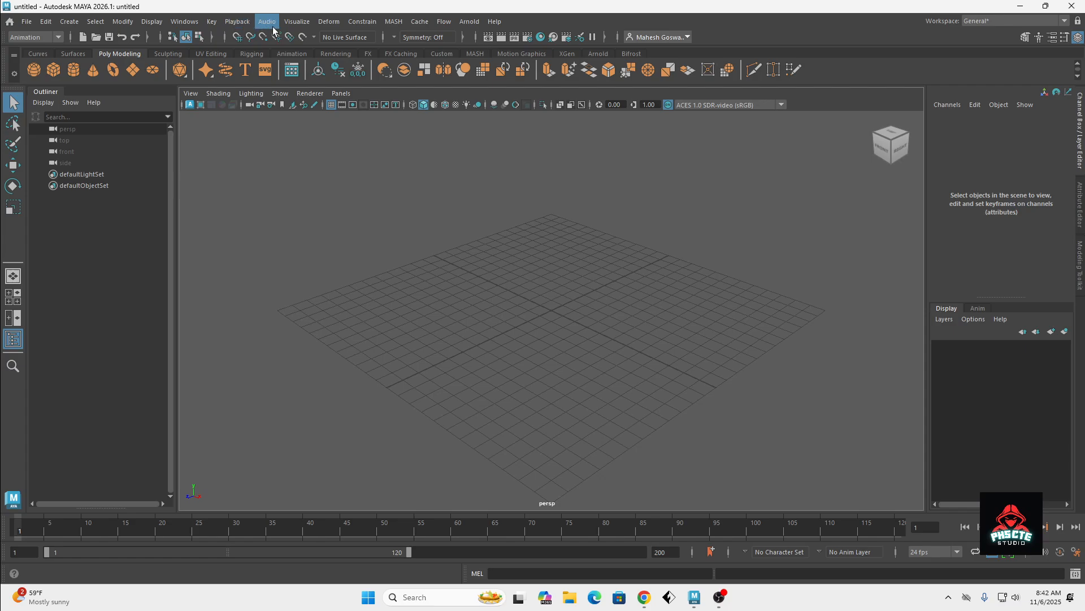
{"action": "left_click", "coordinate": [58, 38]}
{"action": "left_click", "coordinate": [39, 51]}
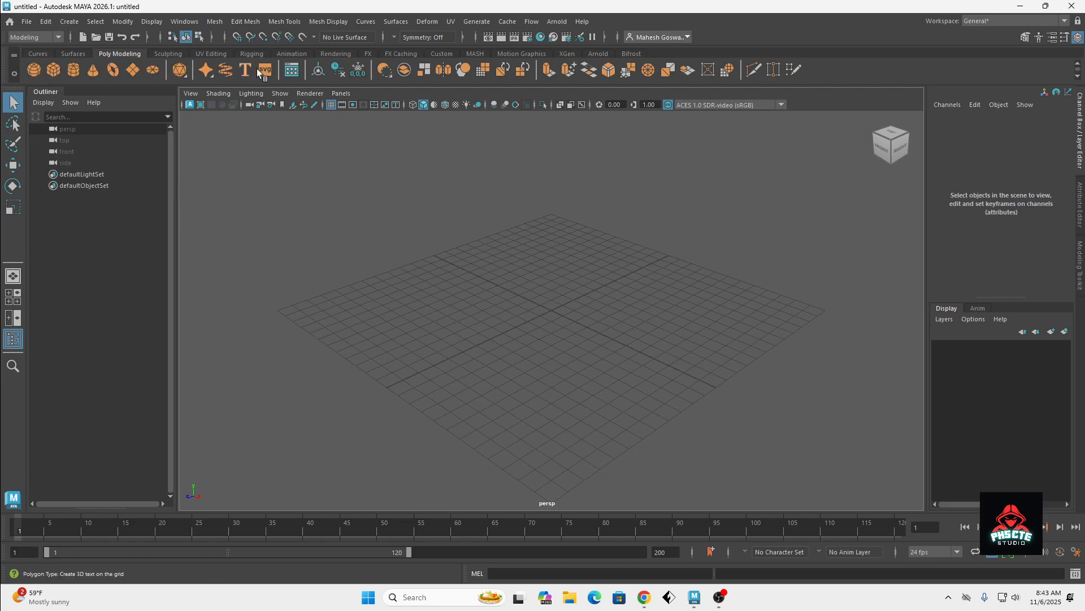
Try the Modeling - Standard and Modeling - Expert workspaces, and return to the General workspace
{"action": "left_click", "coordinate": [994, 26]}
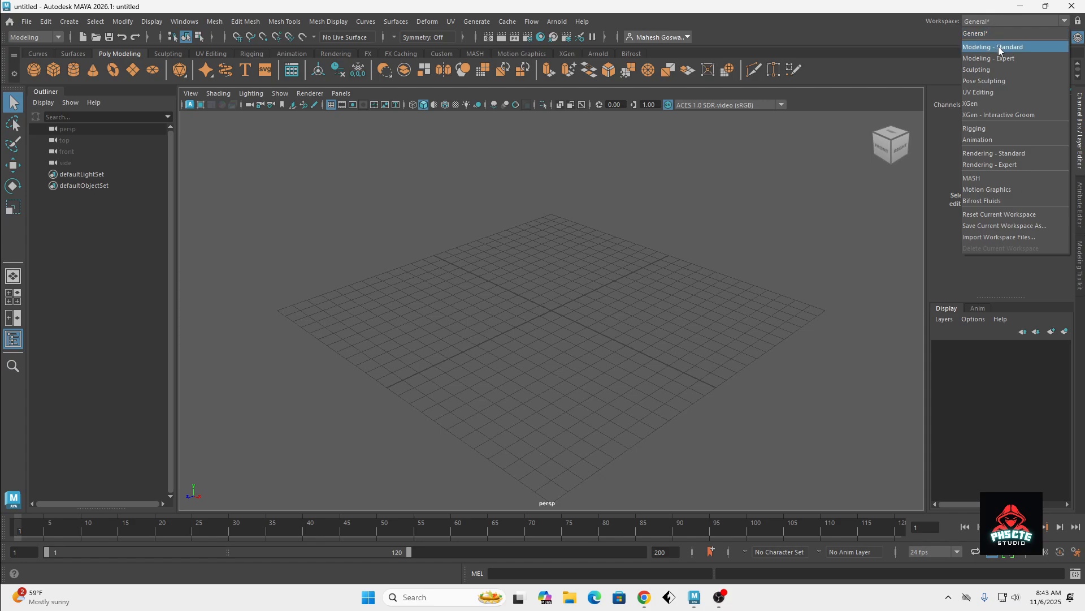
{"action": "left_click", "coordinate": [998, 46]}
{"action": "left_click", "coordinate": [995, 23]}
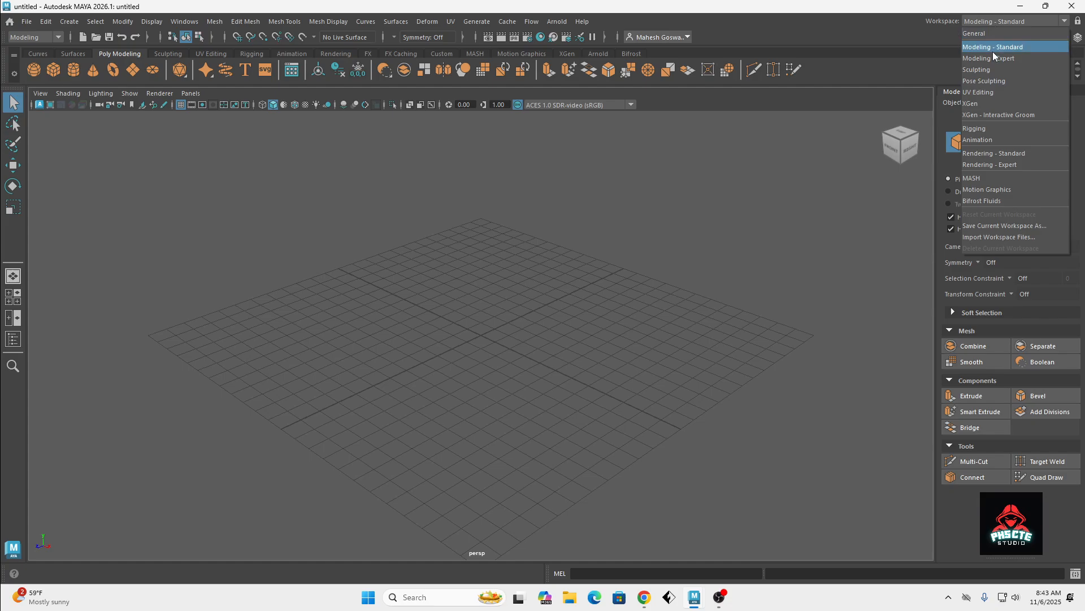
{"action": "left_click", "coordinate": [996, 59]}
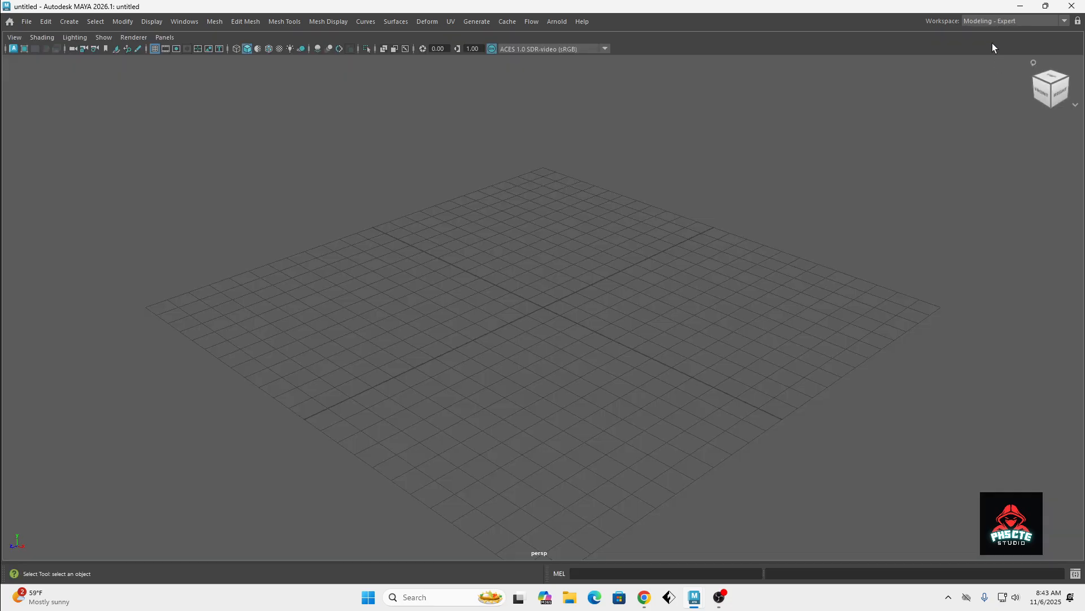
{"action": "left_click", "coordinate": [995, 22]}
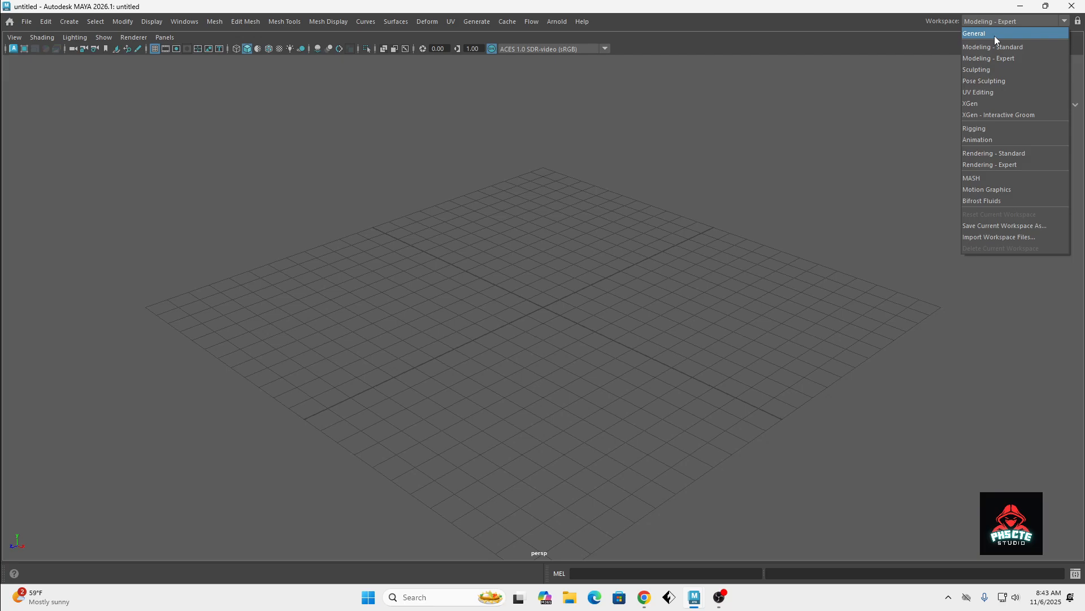
{"action": "left_click", "coordinate": [995, 34]}
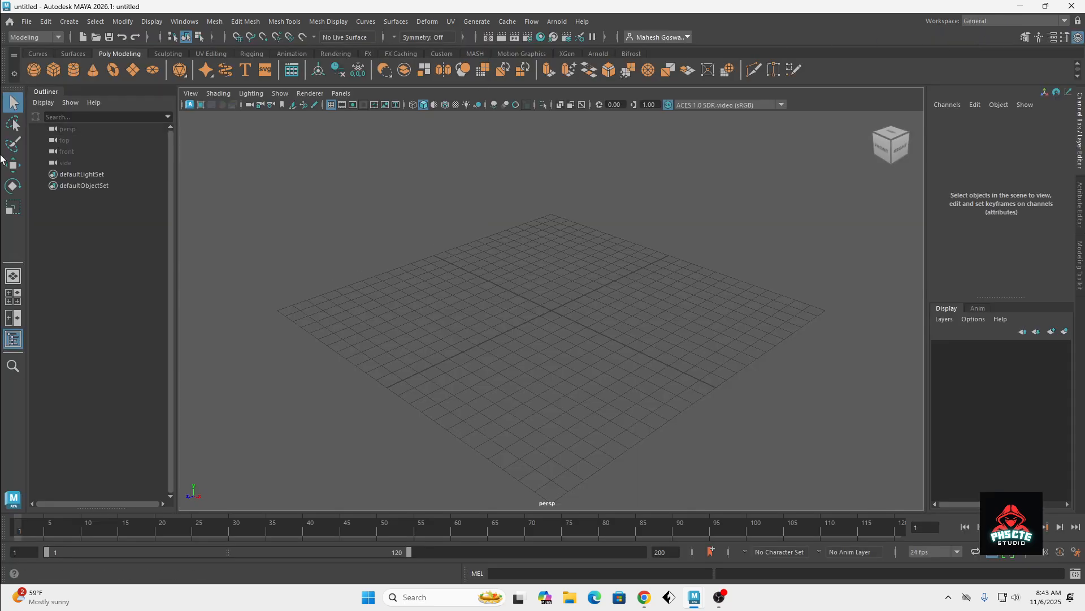
Create a polygon sphere at the center of the grid
{"action": "left_click", "coordinate": [38, 72]}
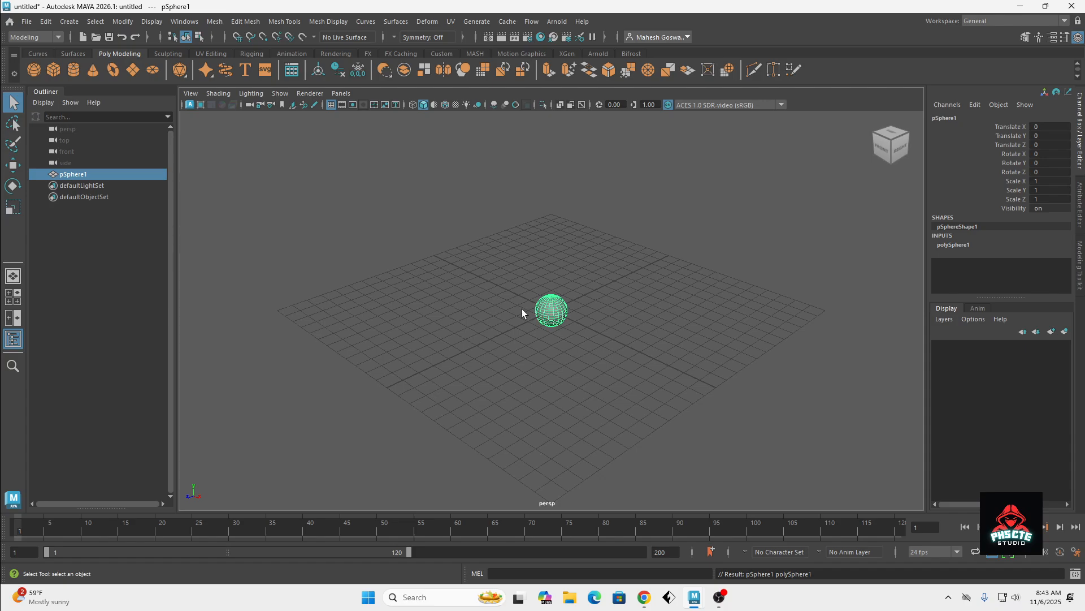
{"action": "scroll", "coordinate": [521, 309], "scroll_direction": "up", "scroll_amount": 6}
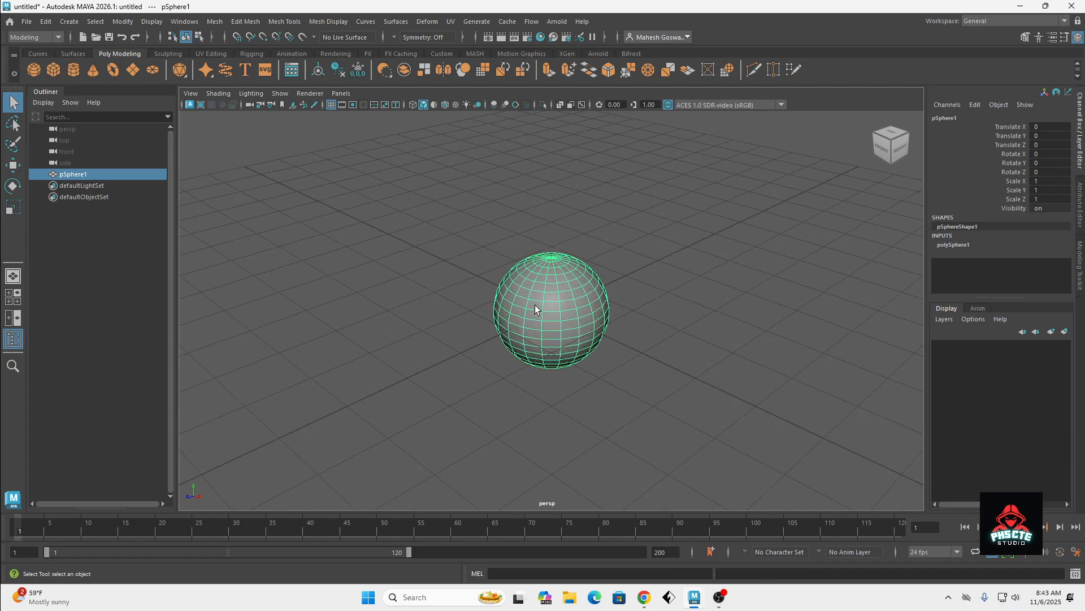
Examine the sphere at different distances and from several viewing angles, including from the right and from above
{"action": "scroll", "coordinate": [535, 304], "scroll_direction": "up", "scroll_amount": 4}
{"action": "scroll", "coordinate": [535, 304], "scroll_direction": "down", "scroll_amount": 4}
{"action": "scroll", "coordinate": [534, 298], "scroll_direction": "up", "scroll_amount": 5}
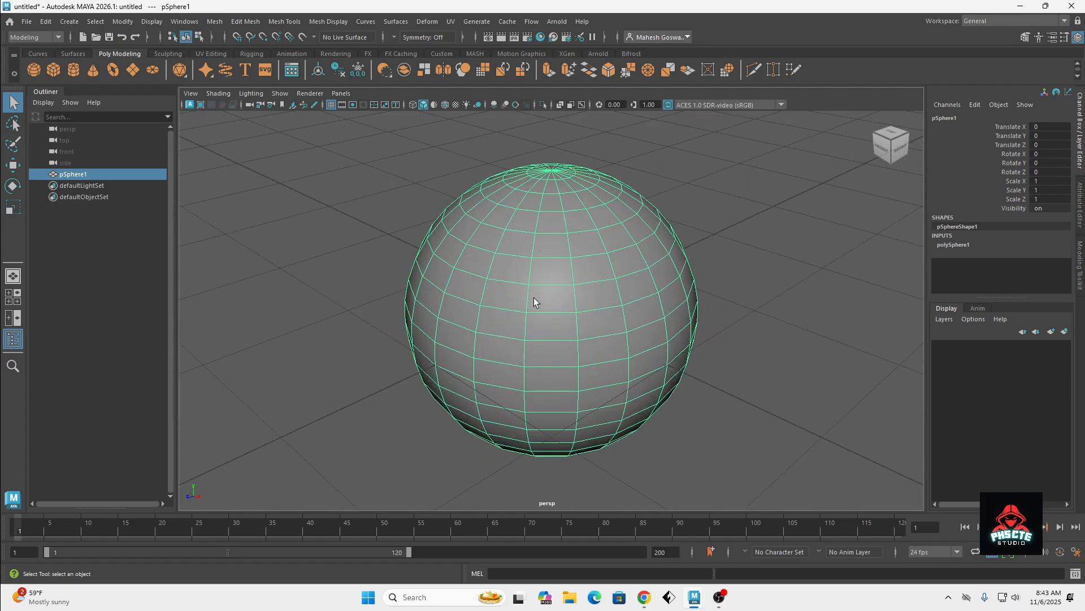
{"action": "scroll", "coordinate": [533, 298], "scroll_direction": "down", "scroll_amount": 5}
{"action": "scroll", "coordinate": [535, 276], "scroll_direction": "up", "scroll_amount": 5}
{"action": "scroll", "coordinate": [535, 276], "scroll_direction": "up", "scroll_amount": 1}
{"action": "scroll", "coordinate": [535, 276], "scroll_direction": "down", "scroll_amount": 3}
{"action": "scroll", "coordinate": [538, 272], "scroll_direction": "up", "scroll_amount": 3}
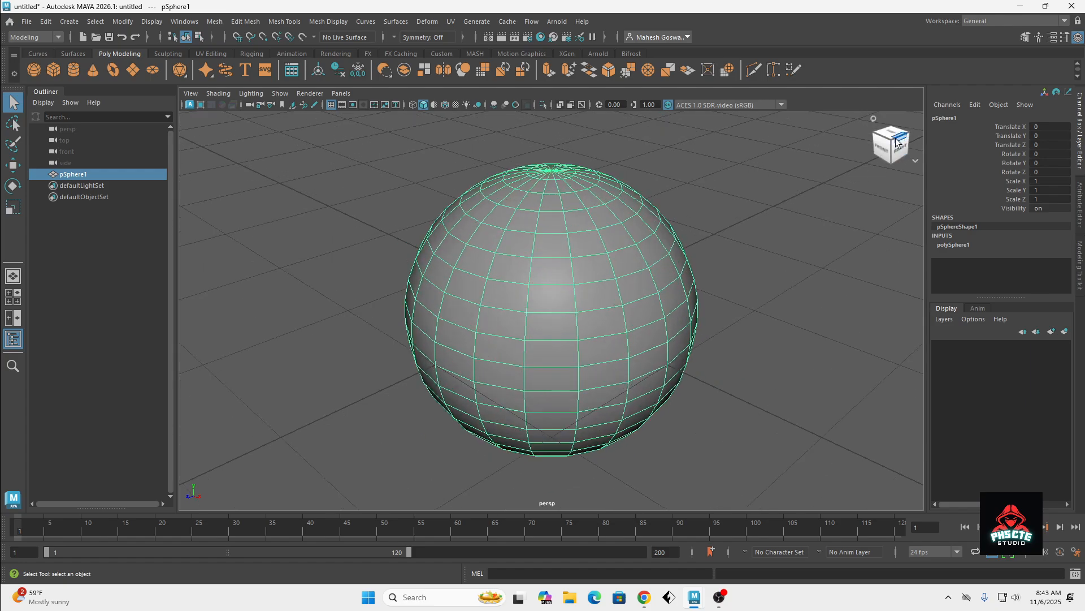
{"action": "left_click_drag", "start_coordinate": [897, 135], "coordinate": [892, 141]}
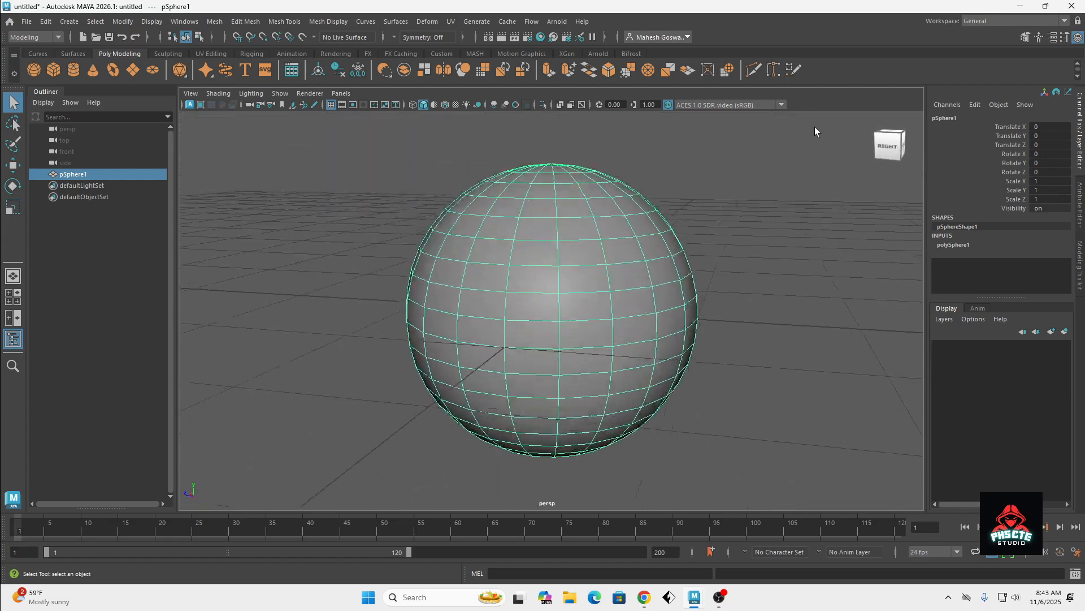
{"action": "left_click_drag", "start_coordinate": [725, 117], "coordinate": [765, 151]}
{"action": "left_click", "coordinate": [897, 145]}
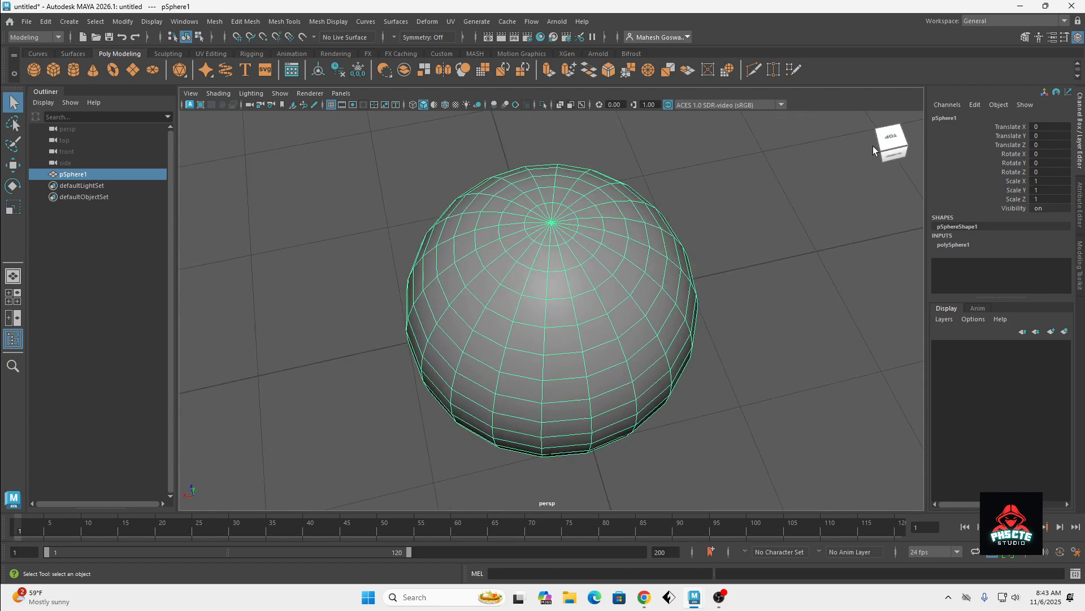
{"action": "left_click_drag", "start_coordinate": [863, 106], "coordinate": [470, 144]}
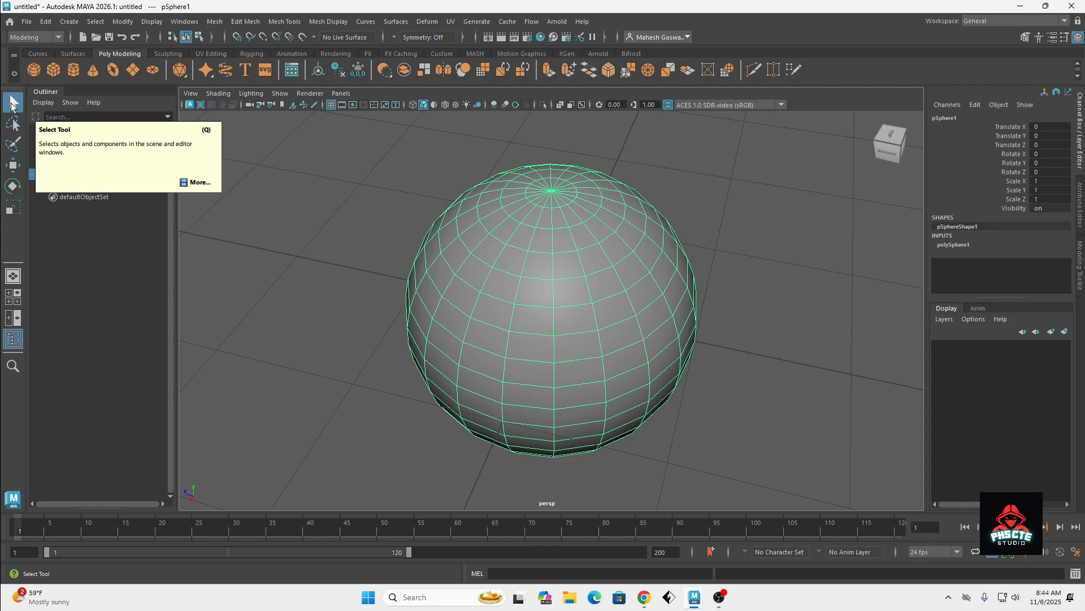
Select the sphere with a Select tool marquee, deselect it, and select it again with the Lasso tool
{"action": "left_click_drag", "start_coordinate": [597, 333], "coordinate": [570, 293]}
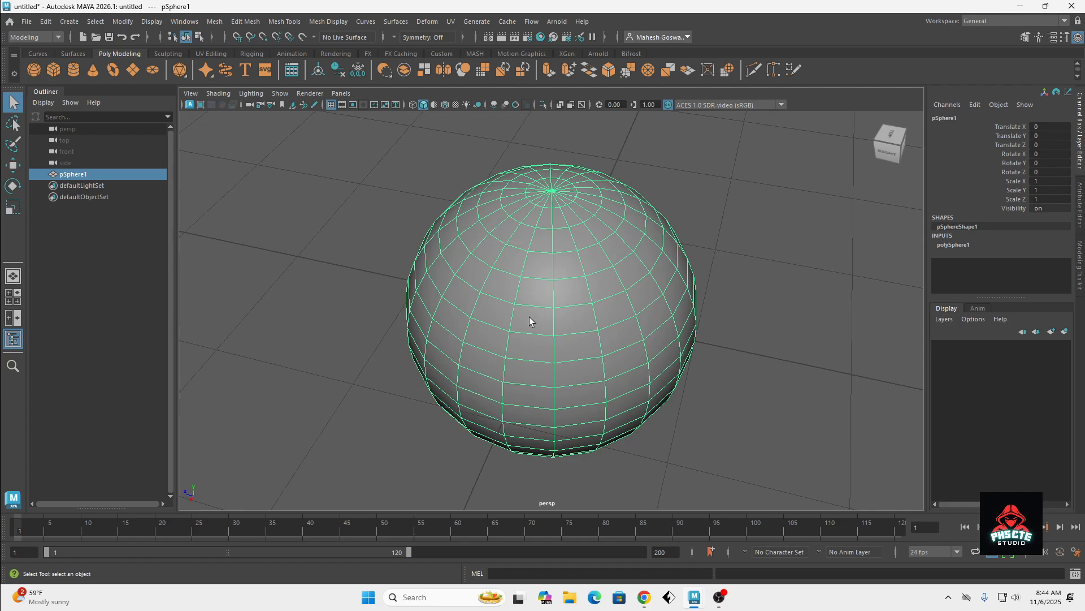
{"action": "left_click", "coordinate": [12, 123]}
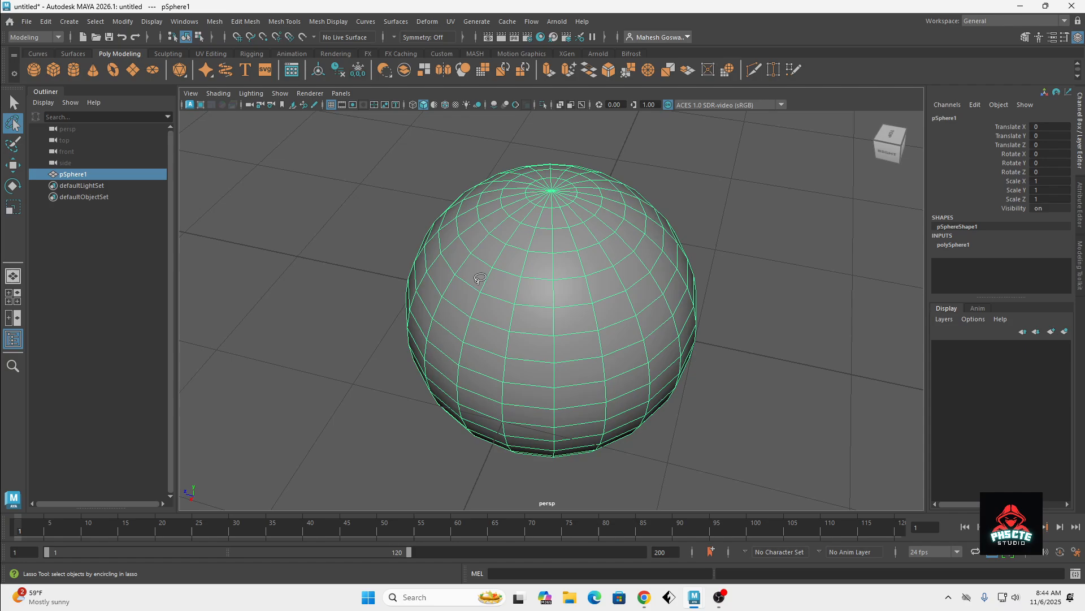
{"action": "left_click", "coordinate": [501, 262]}
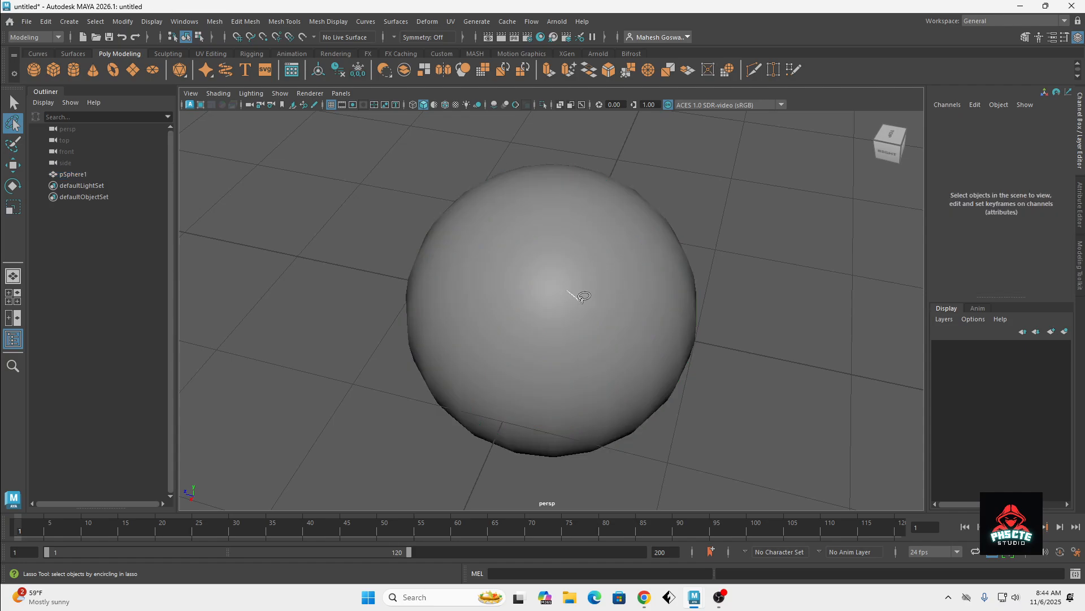
{"action": "mouse_move", "coordinate": [567, 291]}
{"action": "left_mouse_down"}
{"action": "mouse_move", "coordinate": [551, 333]}
{"action": "mouse_move", "coordinate": [441, 271]}
{"action": "mouse_move", "coordinate": [566, 383]}
{"action": "mouse_move", "coordinate": [442, 330]}
{"action": "mouse_move", "coordinate": [572, 273]}
{"action": "left_mouse_up"}
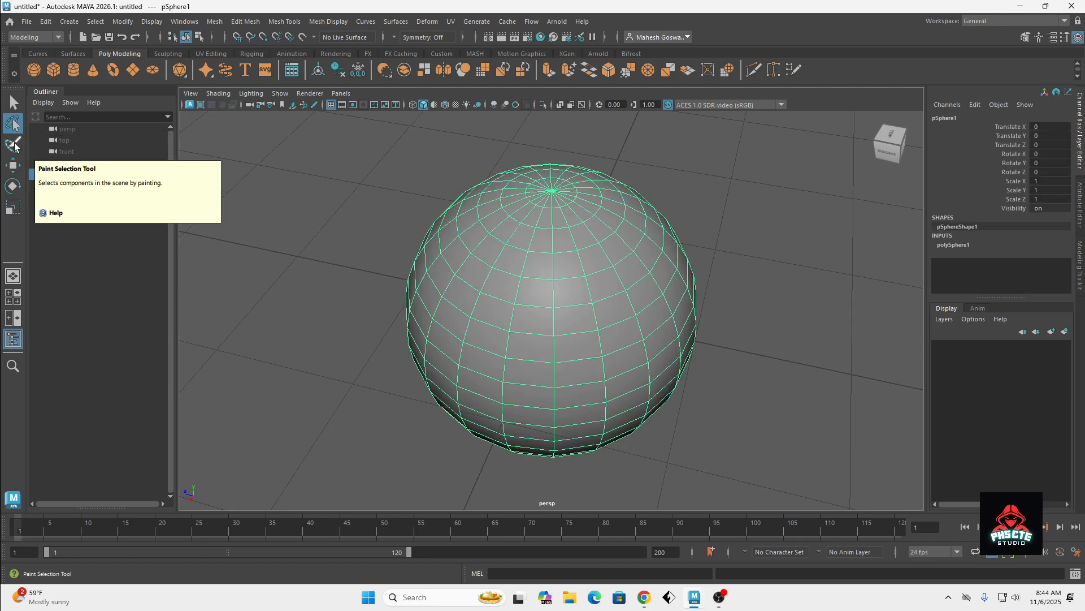
Select vertices across the upper part of the sphere with the Paint Selection Tool
{"action": "left_click", "coordinate": [14, 145]}
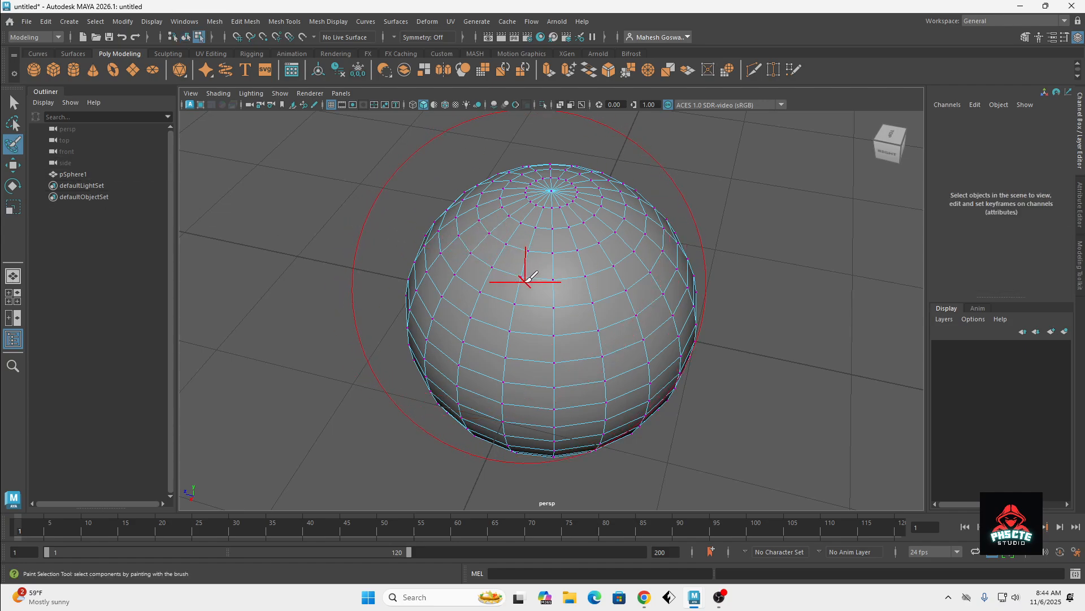
{"action": "mouse_move", "coordinate": [528, 277]}
{"action": "left_mouse_down"}
{"action": "mouse_move", "coordinate": [497, 225]}
{"action": "mouse_move", "coordinate": [565, 312]}
{"action": "mouse_move", "coordinate": [401, 223]}
{"action": "left_mouse_up"}
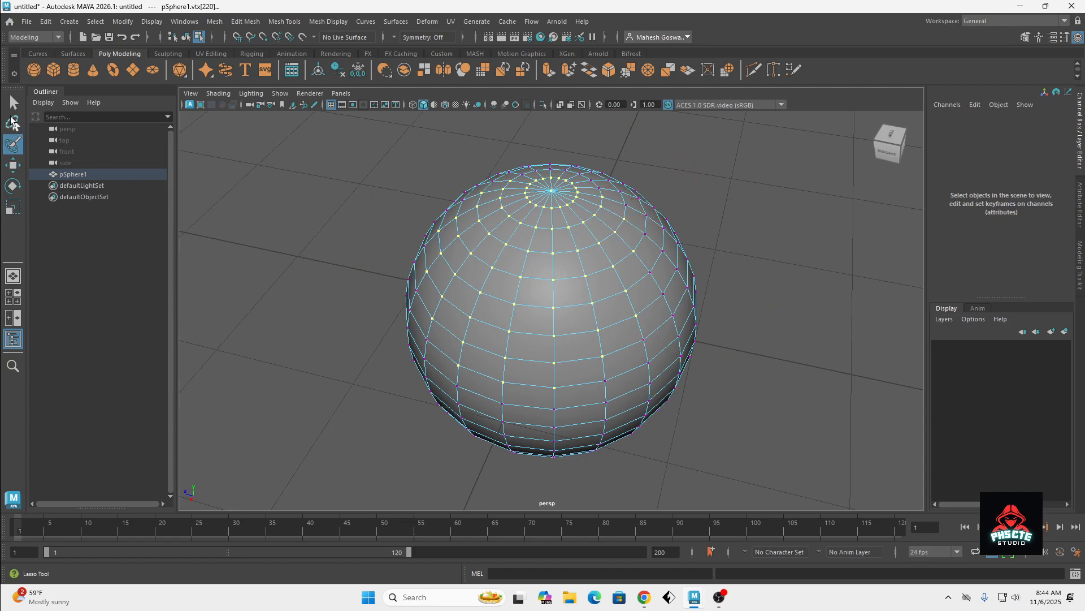
Return the sphere to Object Mode and move it freely with the Move Tool to about X -0.342, Y 0.124, Z -0.705
{"action": "left_click", "coordinate": [14, 170]}
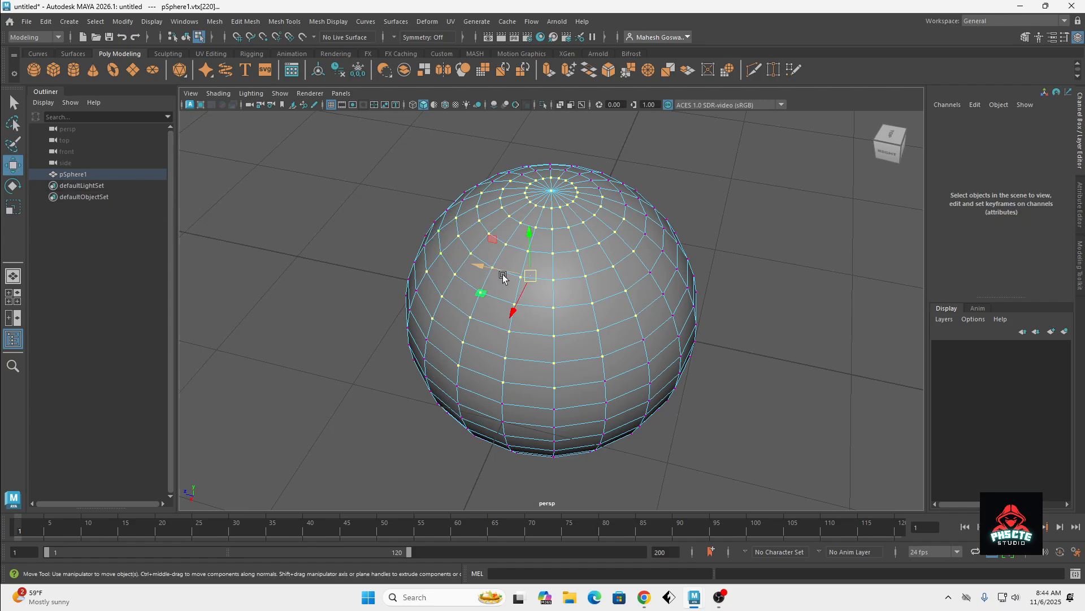
{"action": "left_click", "coordinate": [716, 315]}
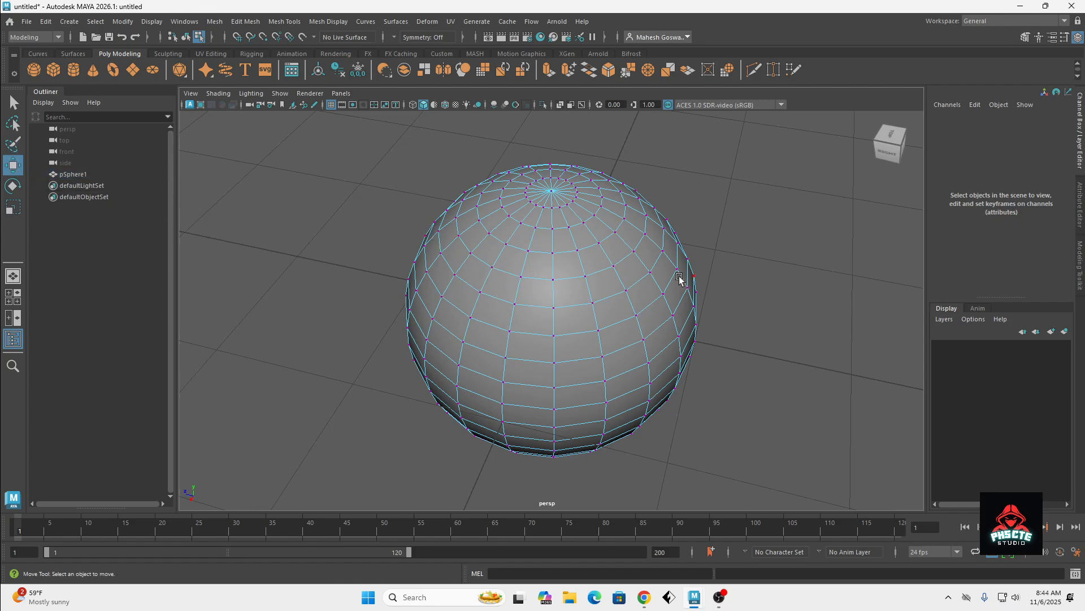
{"action": "right_click", "coordinate": [560, 241]}
{"action": "mouse_move", "coordinate": [547, 403]}
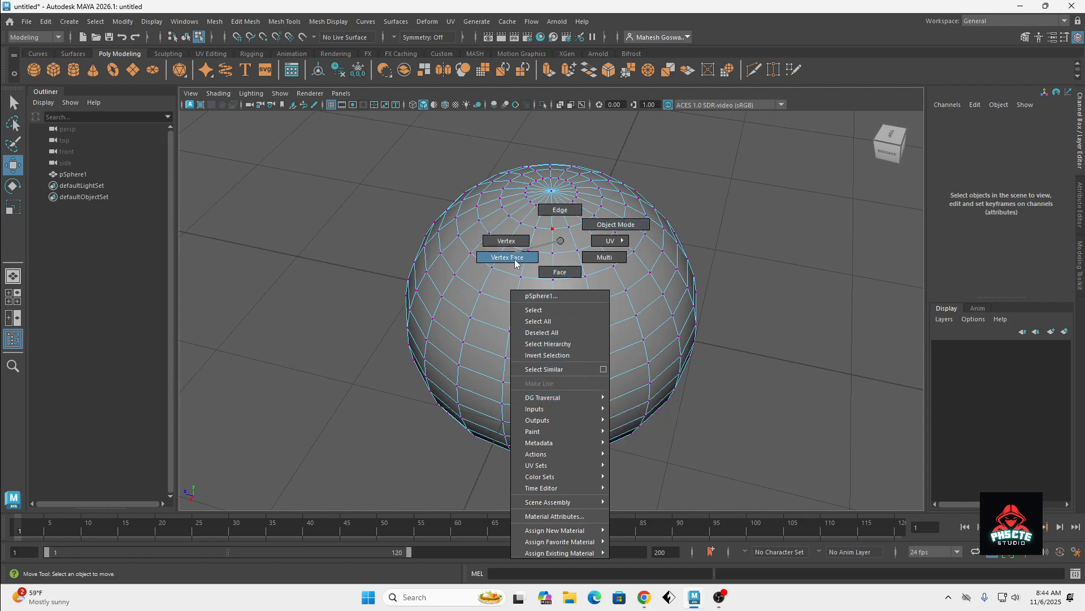
{"action": "left_click", "coordinate": [622, 224]}
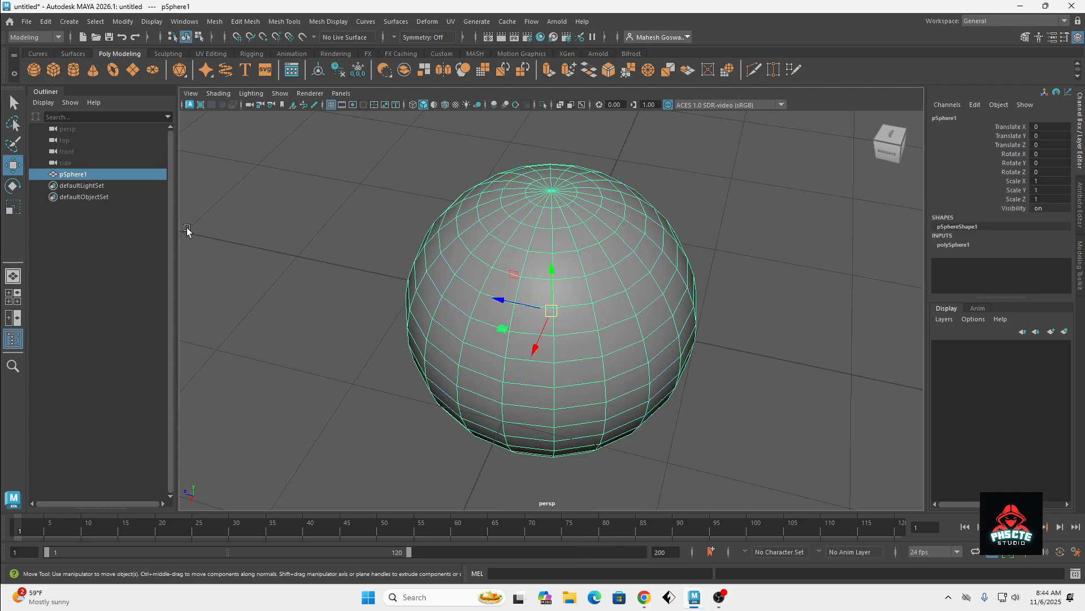
{"action": "left_click_drag", "start_coordinate": [552, 311], "coordinate": [663, 287]}
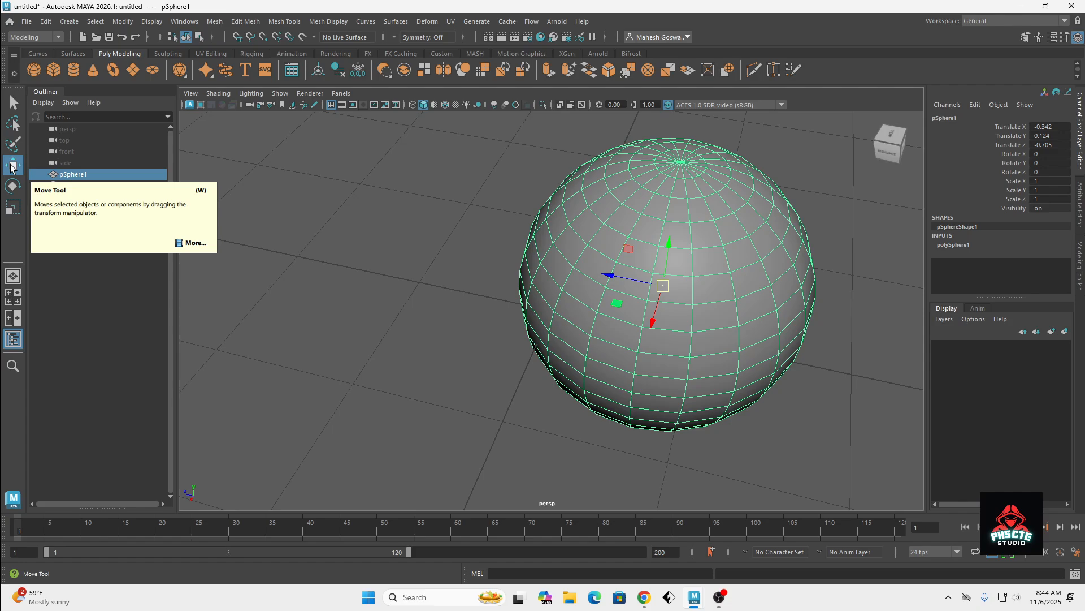
Rotate the sphere around its axes with the Rotate Tool to about X -4.391, Y 182.532, Z 80.185
{"action": "left_click", "coordinate": [12, 187]}
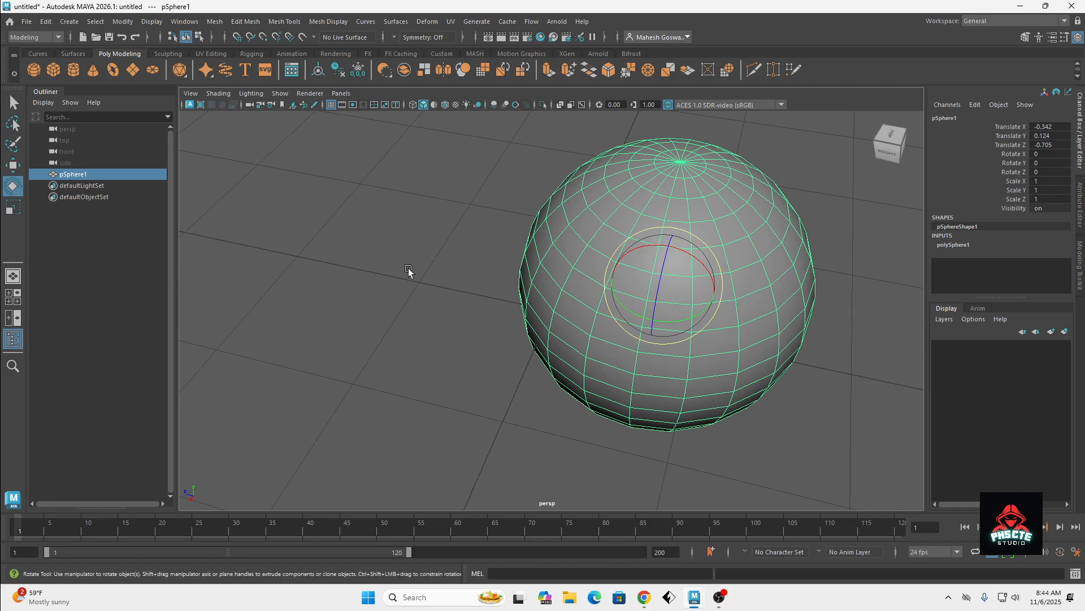
{"action": "left_click_drag", "start_coordinate": [662, 275], "coordinate": [684, 190]}
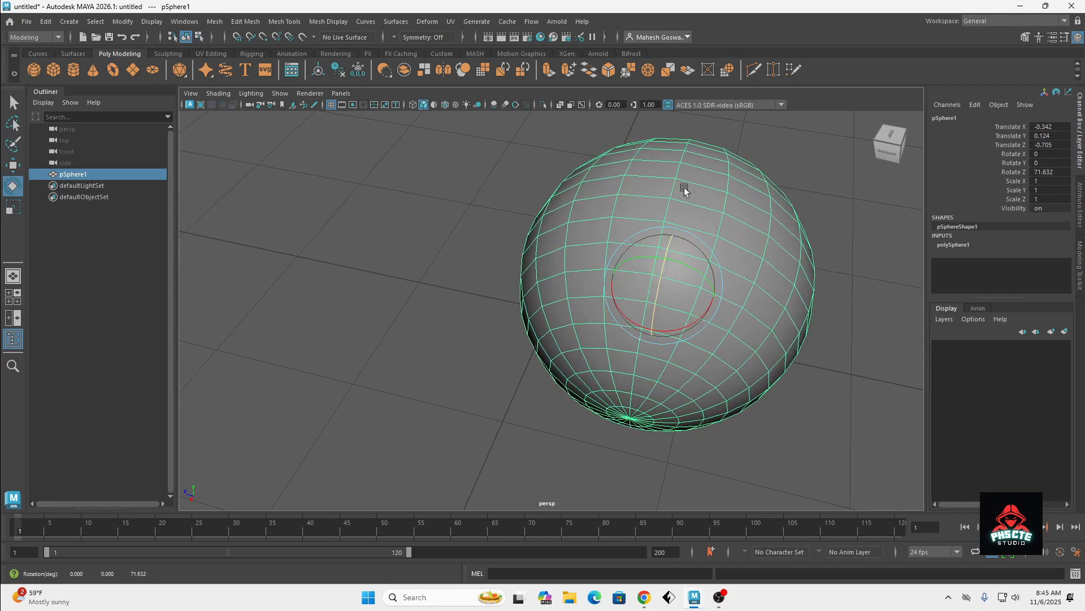
{"action": "left_click_drag", "start_coordinate": [663, 261], "coordinate": [658, 227]}
{"action": "left_click_drag", "start_coordinate": [650, 308], "coordinate": [741, 315]}
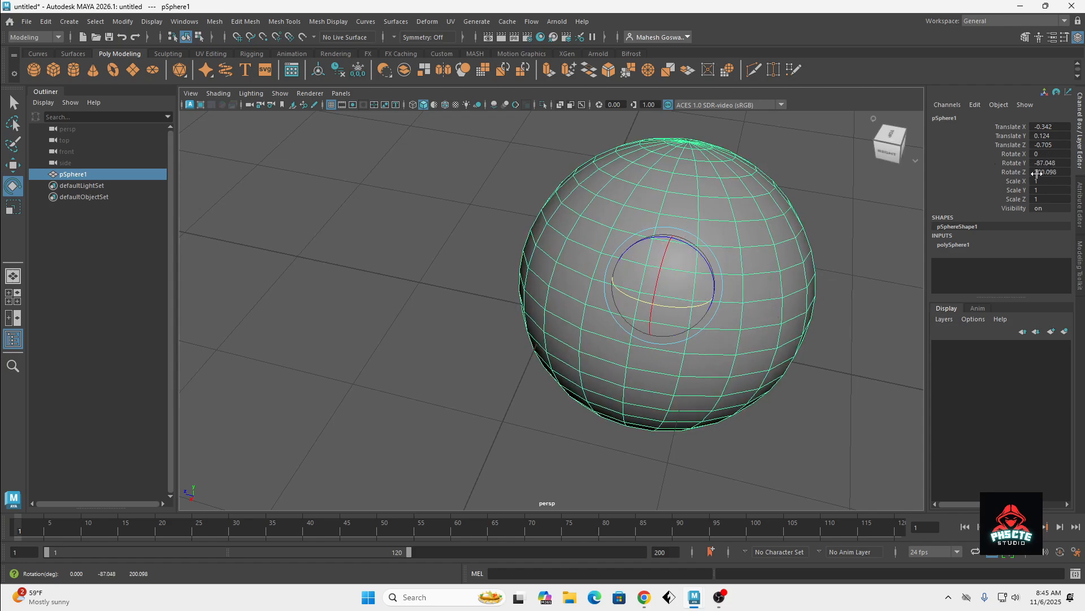
{"action": "left_click_drag", "start_coordinate": [690, 305], "coordinate": [667, 314]}
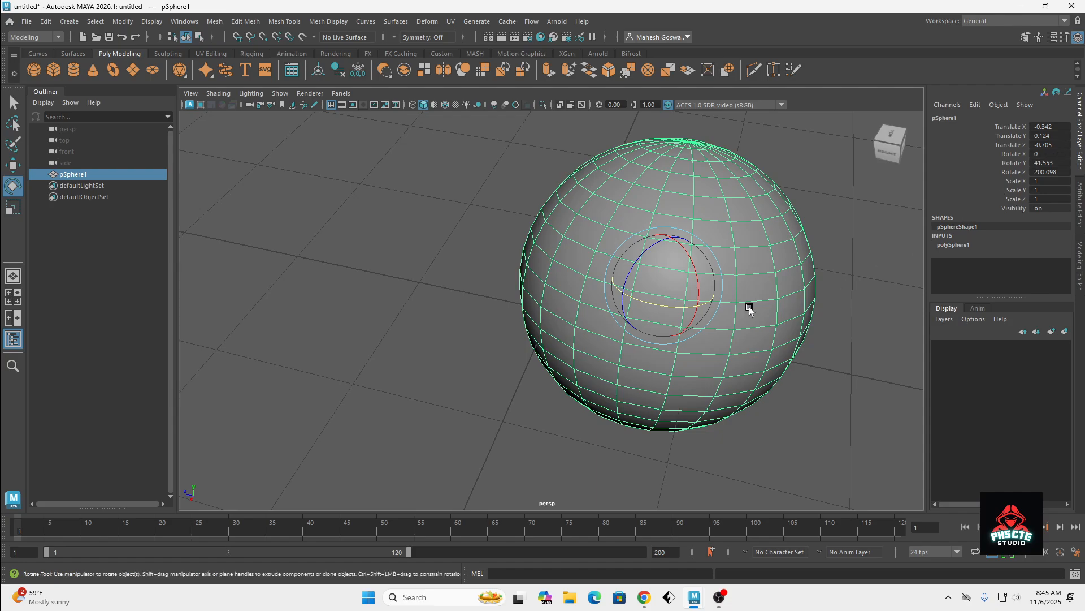
{"action": "left_click_drag", "start_coordinate": [705, 305], "coordinate": [613, 301]}
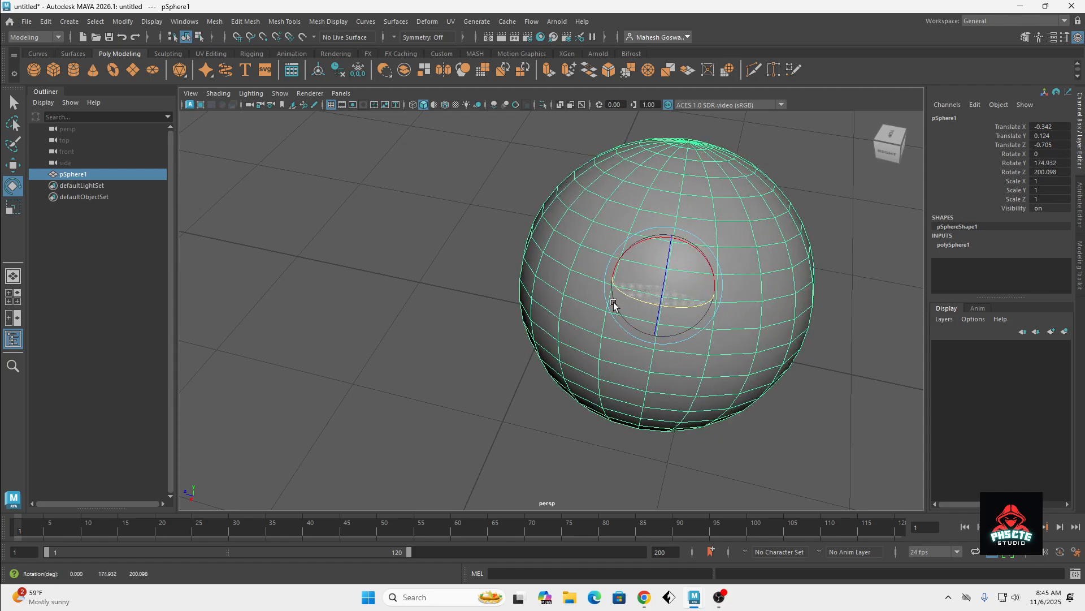
{"action": "left_click_drag", "start_coordinate": [672, 249], "coordinate": [626, 323]}
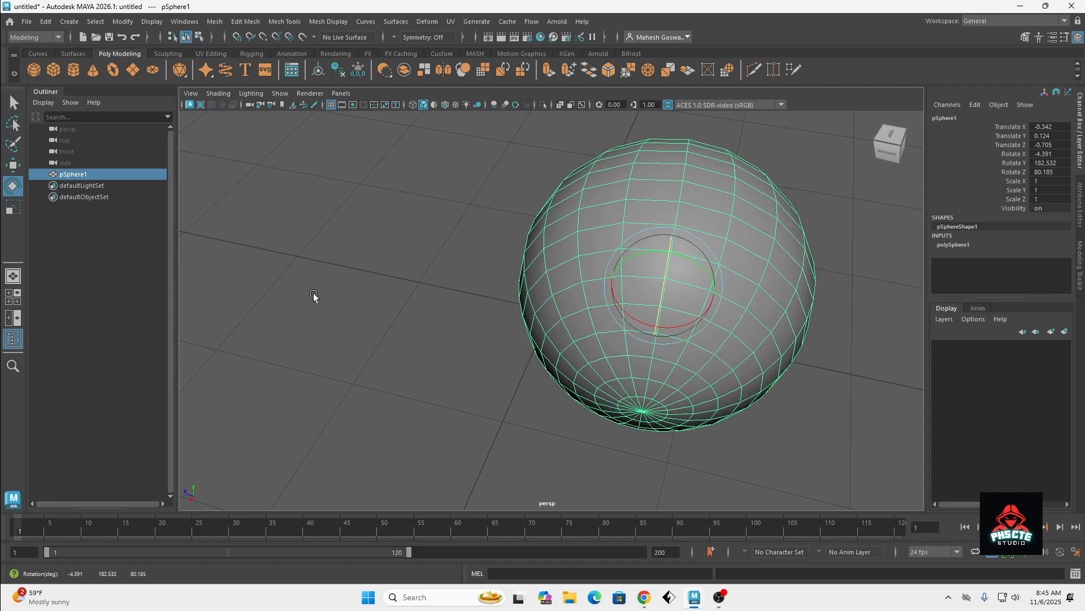
Enlarge the sphere in its XZ plane with the Scale Tool to about 1.033 in X and Z
{"action": "left_click", "coordinate": [13, 208]}
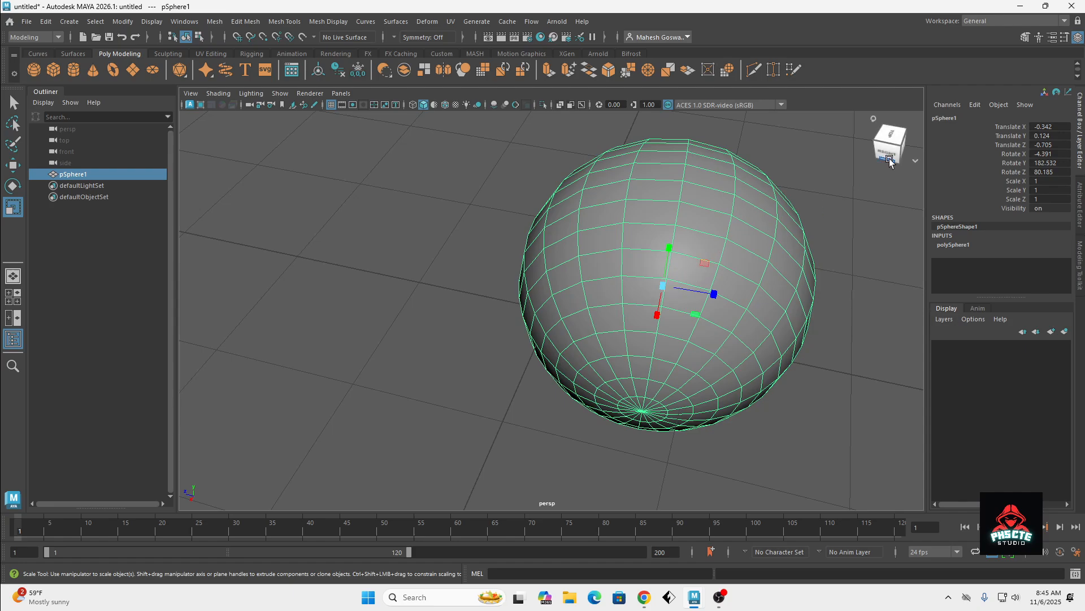
{"action": "left_click_drag", "start_coordinate": [889, 162], "coordinate": [611, 253]}
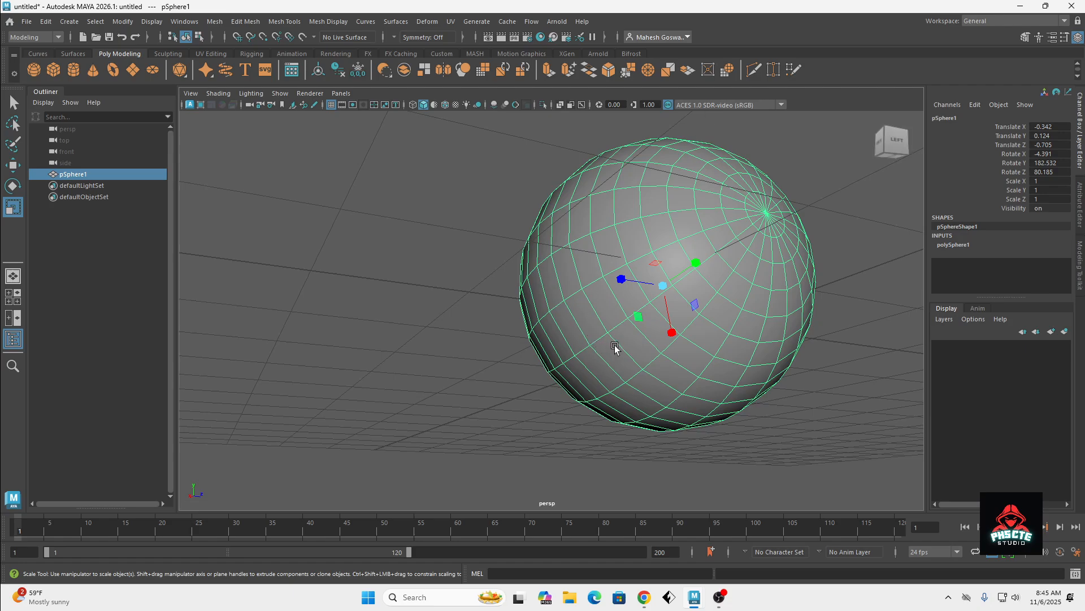
{"action": "left_click", "coordinate": [638, 319]}
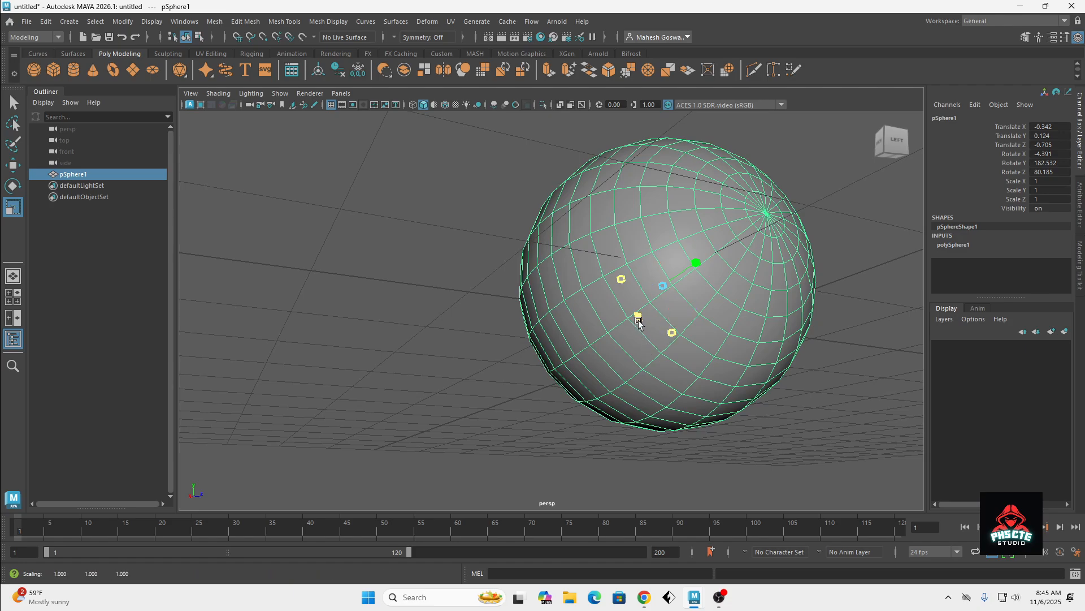
{"action": "mouse_move", "coordinate": [638, 320]}
{"action": "left_mouse_down"}
{"action": "mouse_move", "coordinate": [641, 309]}
{"action": "mouse_move", "coordinate": [640, 320]}
{"action": "left_mouse_up"}
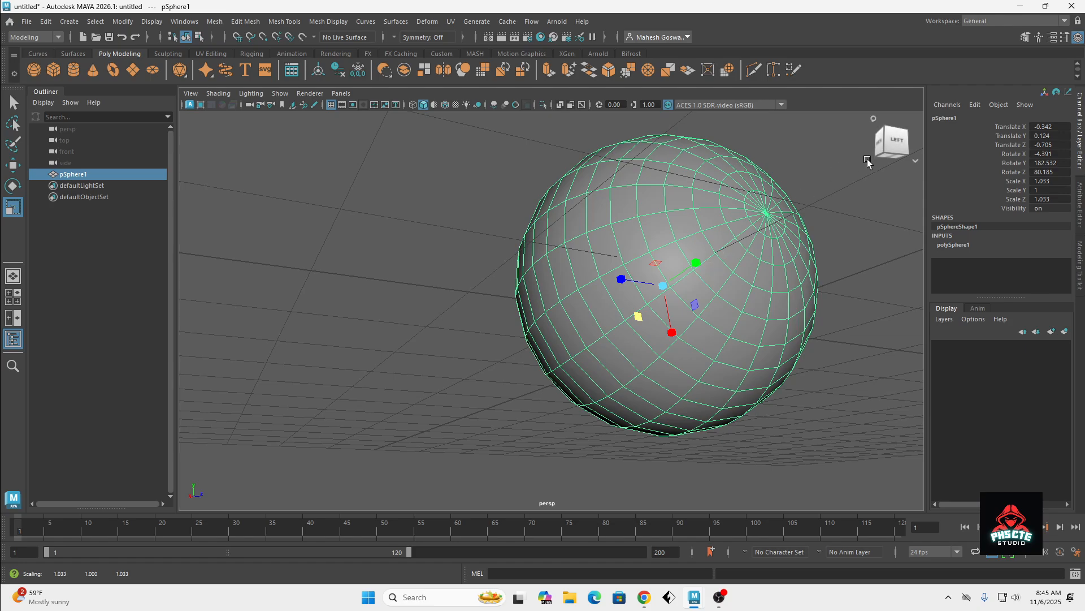
Scale the sphere down along each axis separately to about X 0.316, Y 0.347, Z 0.354
{"action": "left_click_drag", "start_coordinate": [883, 150], "coordinate": [842, 133]}
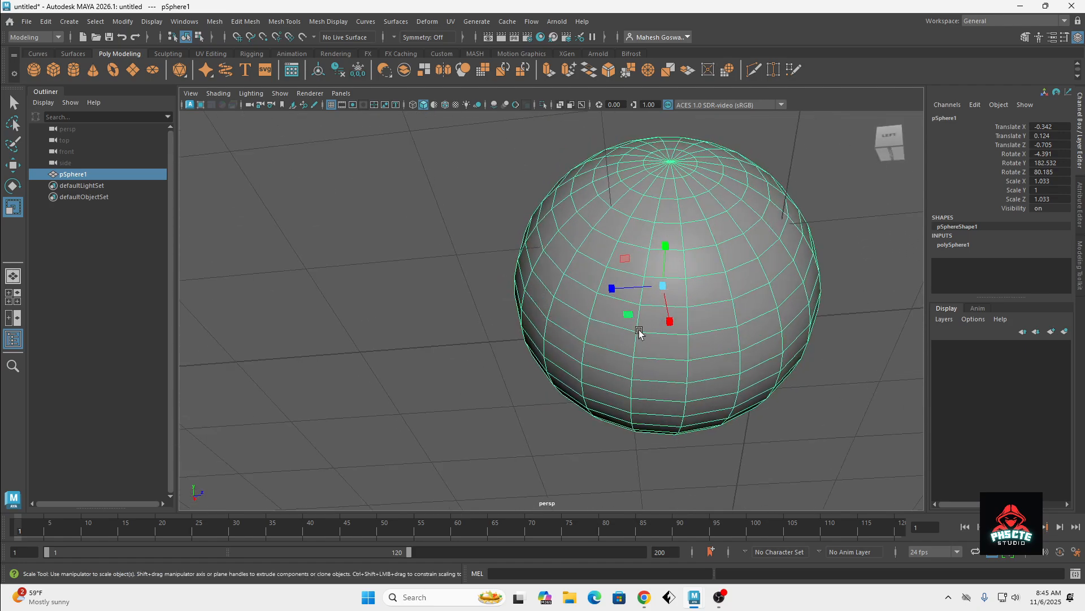
{"action": "left_click_drag", "start_coordinate": [666, 325], "coordinate": [638, 293]}
{"action": "left_click_drag", "start_coordinate": [665, 247], "coordinate": [622, 289]}
{"action": "left_click_drag", "start_coordinate": [670, 320], "coordinate": [670, 322]}
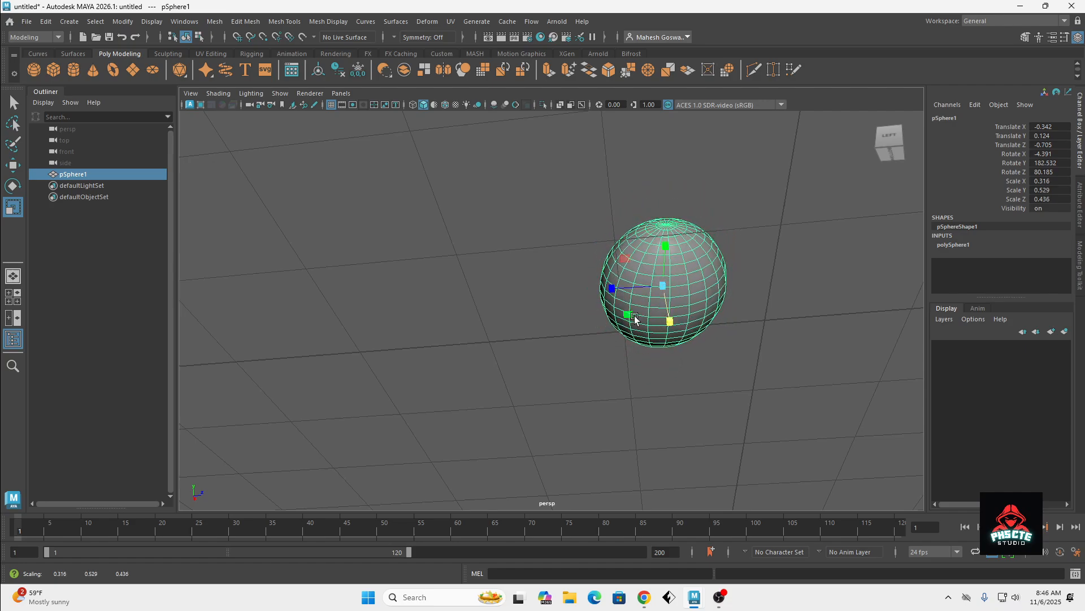
{"action": "left_click_drag", "start_coordinate": [611, 288], "coordinate": [621, 289]}
{"action": "left_click_drag", "start_coordinate": [664, 249], "coordinate": [663, 269]}
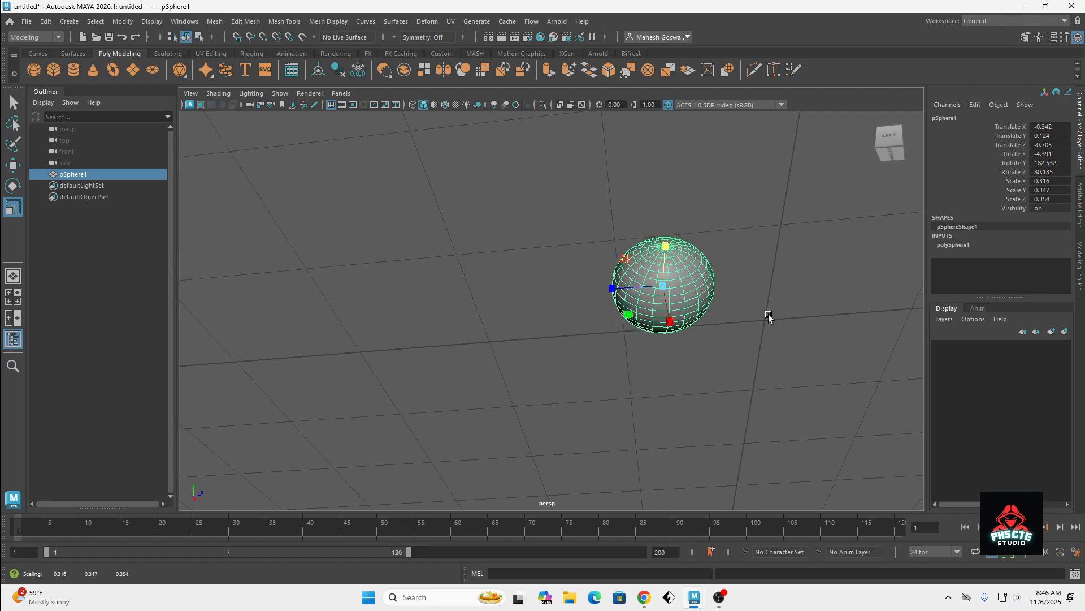
Switch the sphere to Face mode and select single faces on its upper half one after another
{"action": "scroll", "coordinate": [767, 316], "scroll_direction": "up", "scroll_amount": 3}
{"action": "scroll", "coordinate": [767, 321], "scroll_direction": "down", "scroll_amount": 3}
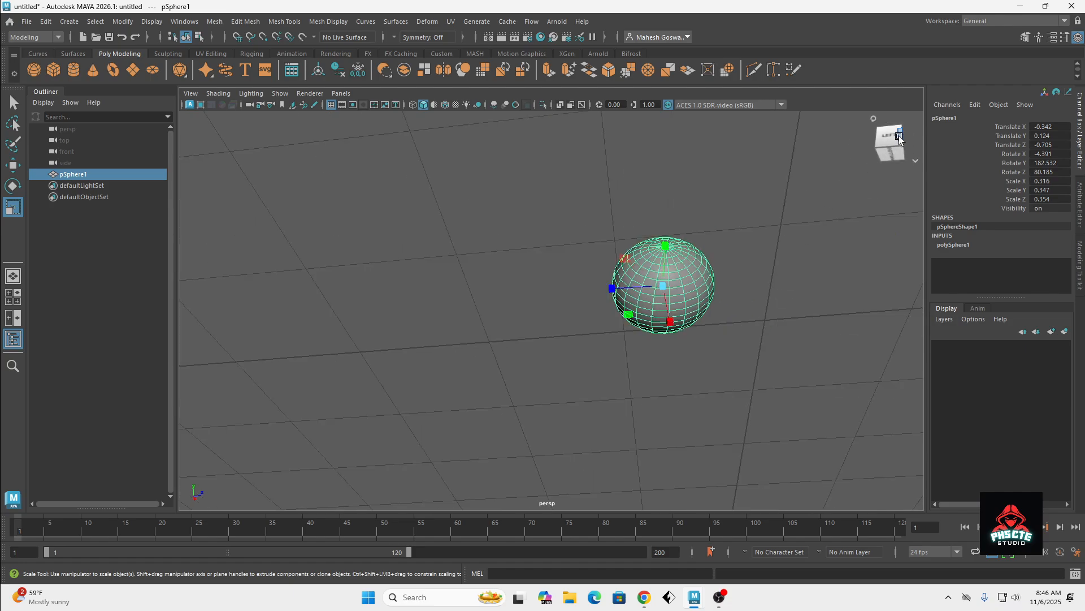
{"action": "left_click", "coordinate": [898, 136]}
{"action": "left_click_drag", "start_coordinate": [891, 143], "coordinate": [714, 222]}
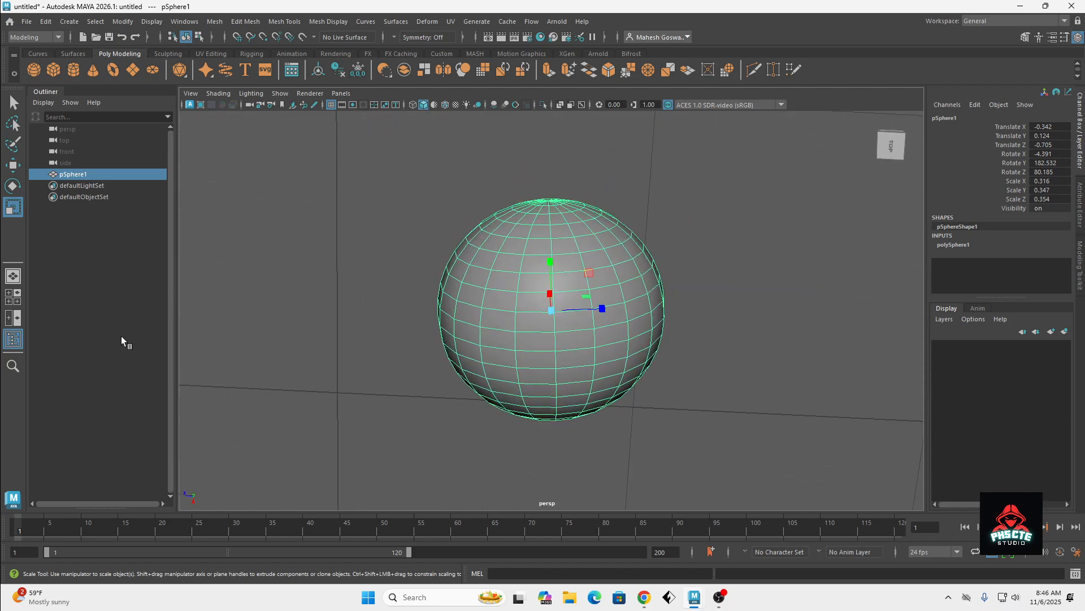
{"action": "right_click", "coordinate": [529, 248]}
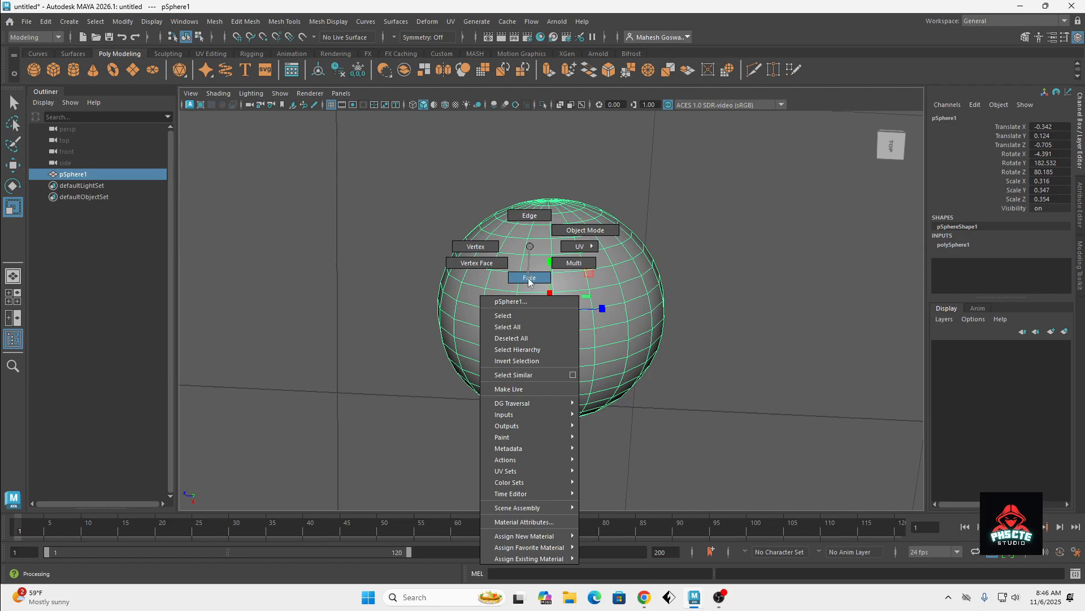
{"action": "right_click_drag", "start_coordinate": [529, 282], "coordinate": [528, 279]}
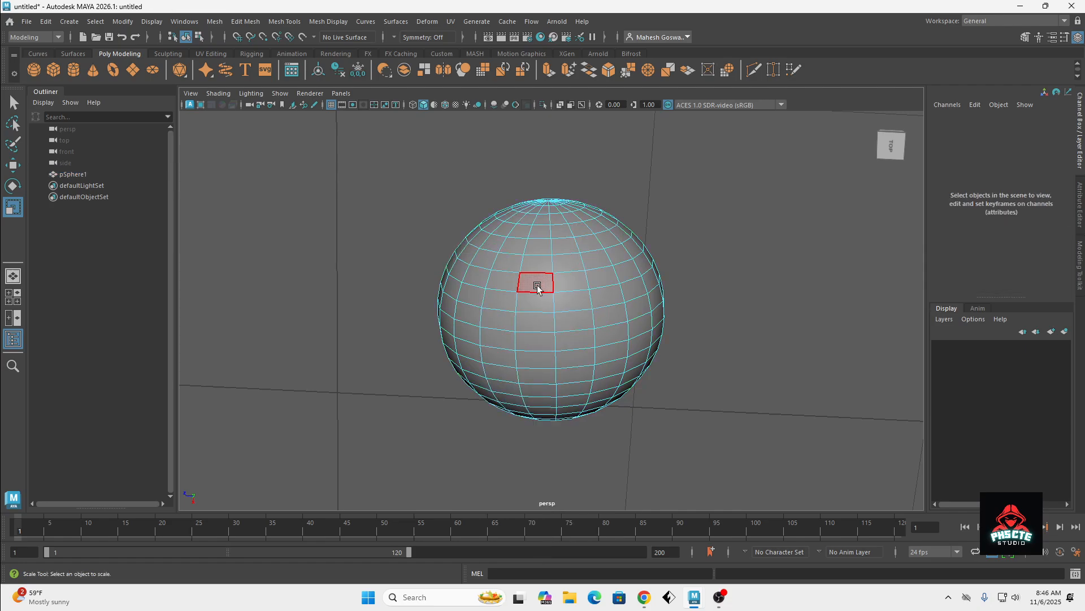
{"action": "left_click", "coordinate": [537, 286]}
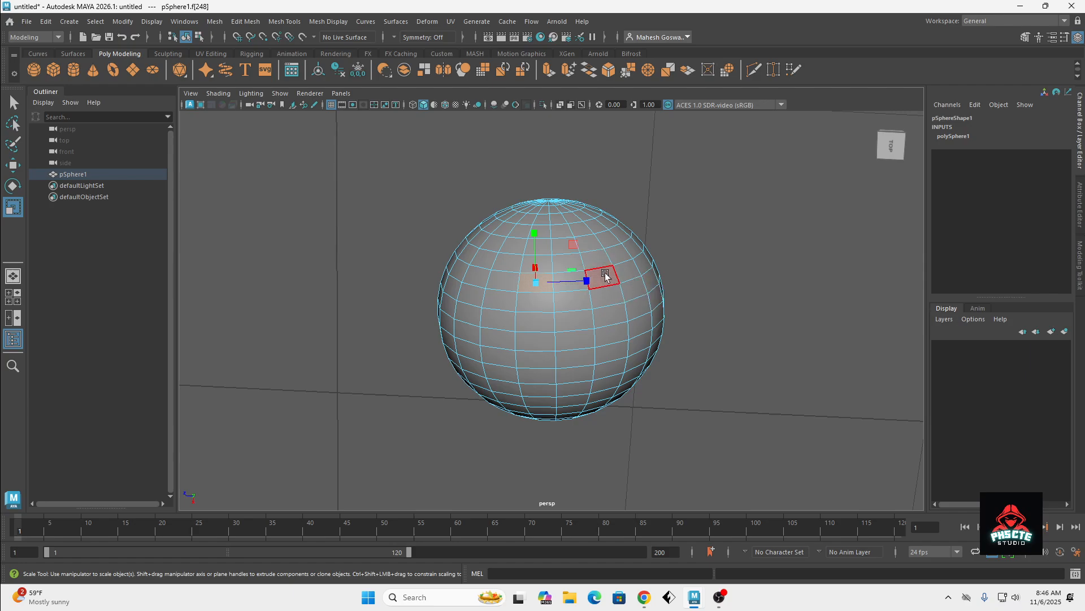
{"action": "left_click", "coordinate": [629, 275]}
{"action": "left_click", "coordinate": [533, 281]}
{"action": "left_click", "coordinate": [491, 279]}
Select two separate 2×2 face patches on the sphere's upper half and push them inward along Y with the Move Tool
{"action": "left_click", "coordinate": [484, 270]}
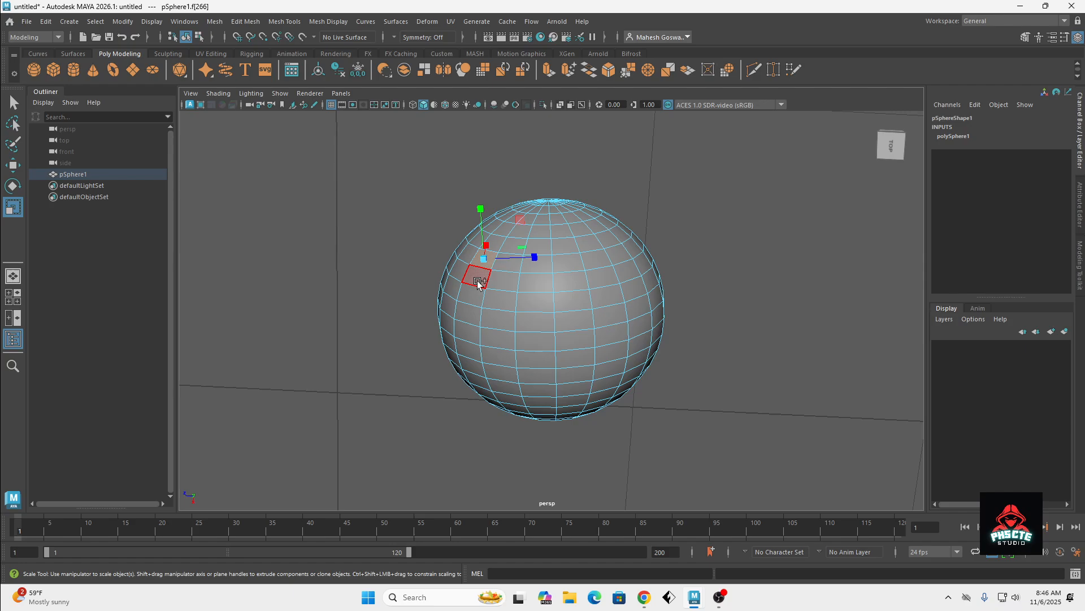
{"action": "left_click", "coordinate": [475, 281]}
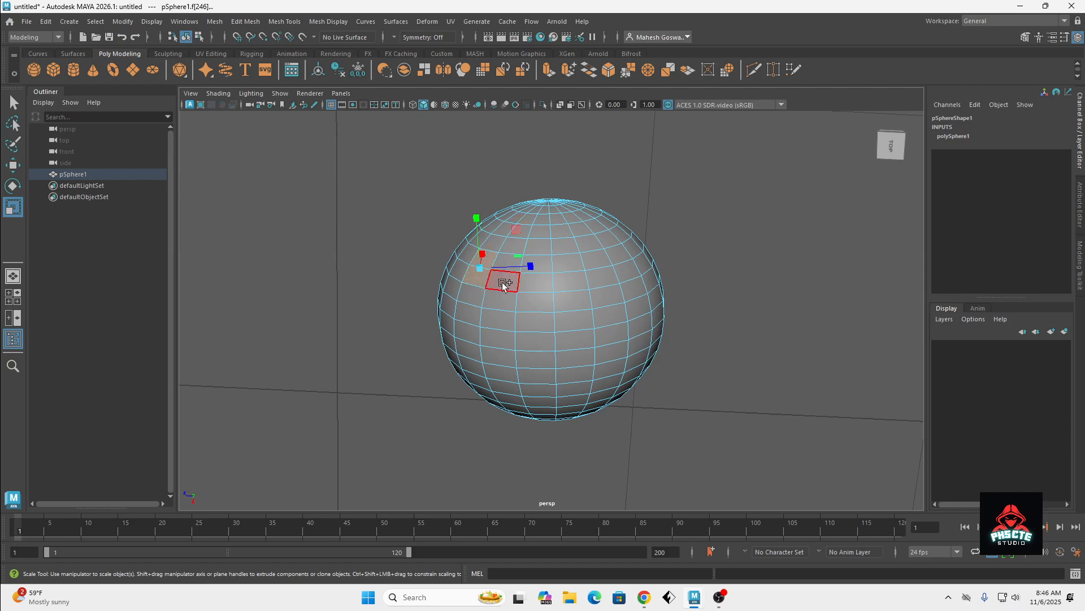
{"action": "left_click", "coordinate": [506, 283], "text": "shift"}
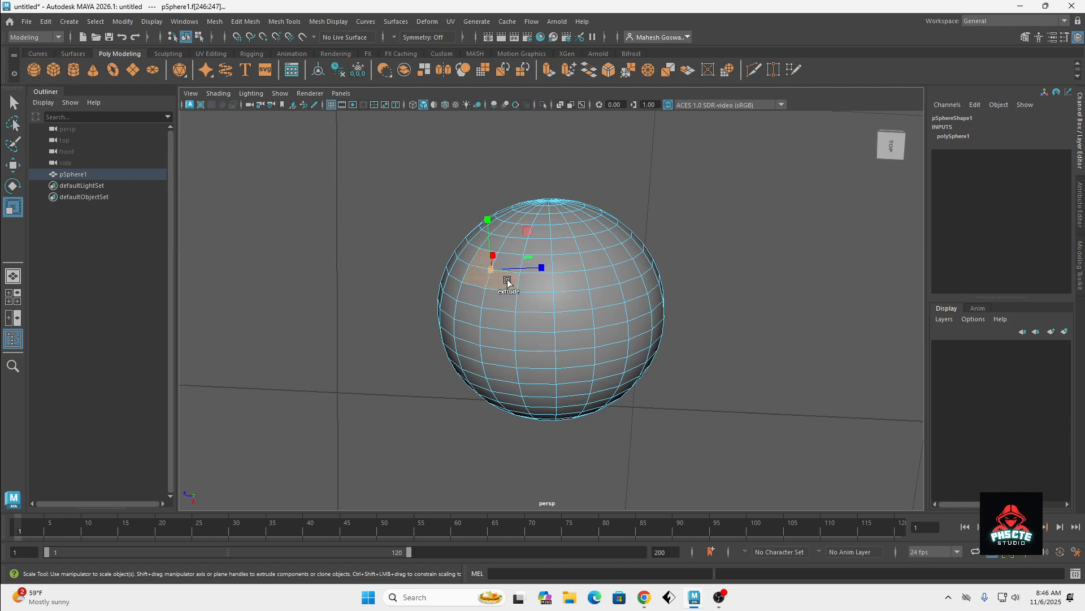
{"action": "left_click", "coordinate": [601, 256], "text": "shift"}
{"action": "left_click", "coordinate": [624, 254], "text": "shift"}
{"action": "left_click", "coordinate": [608, 280], "text": "shift"}
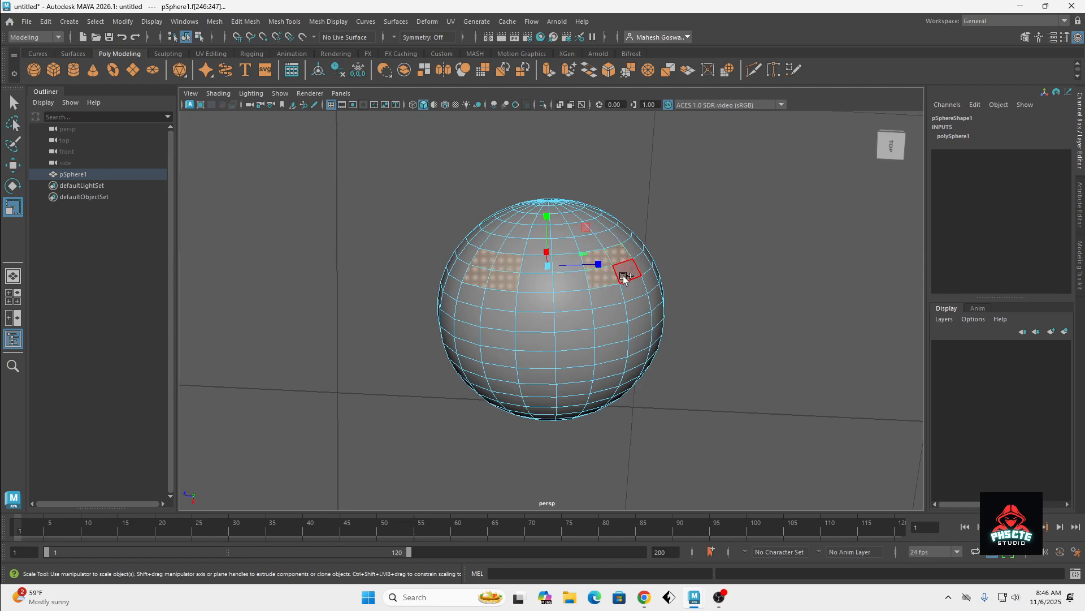
{"action": "left_click", "coordinate": [625, 274], "text": "shift"}
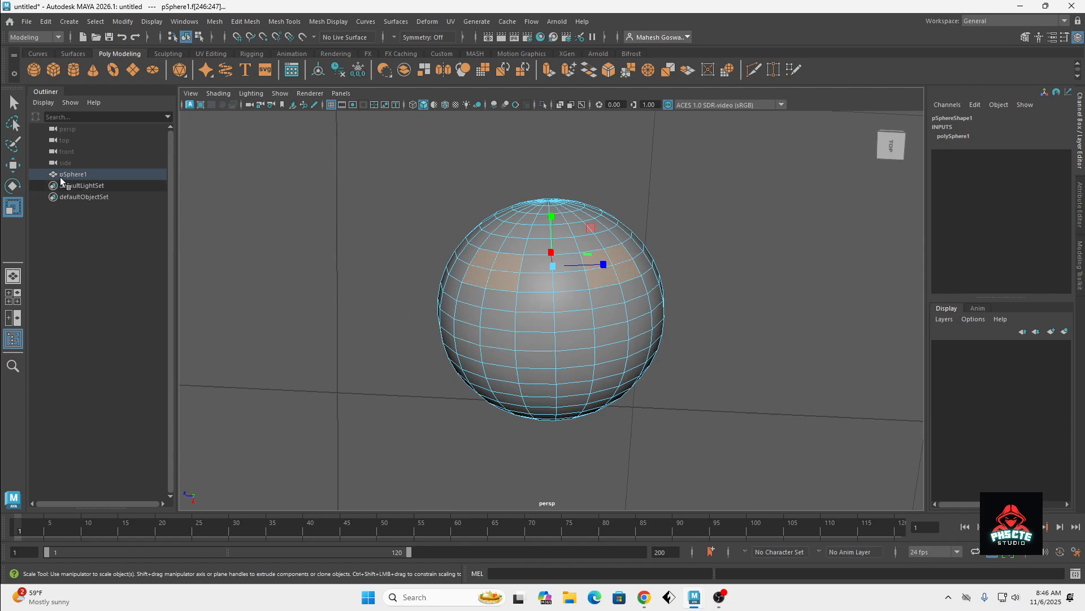
{"action": "left_click", "coordinate": [14, 165]}
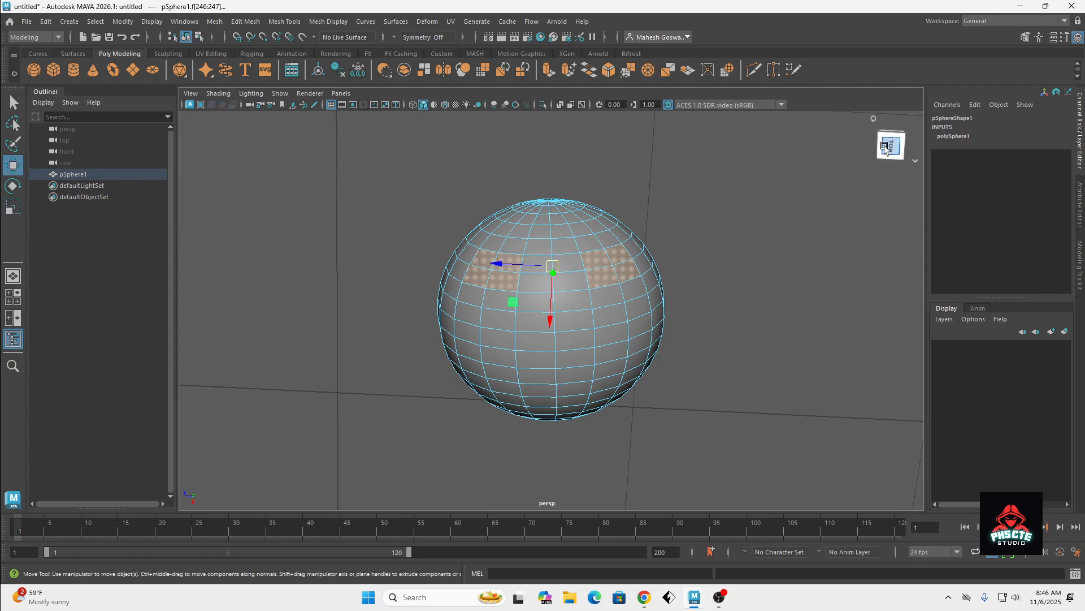
{"action": "left_click", "coordinate": [902, 163]}
{"action": "left_click_drag", "start_coordinate": [902, 161], "coordinate": [881, 195]}
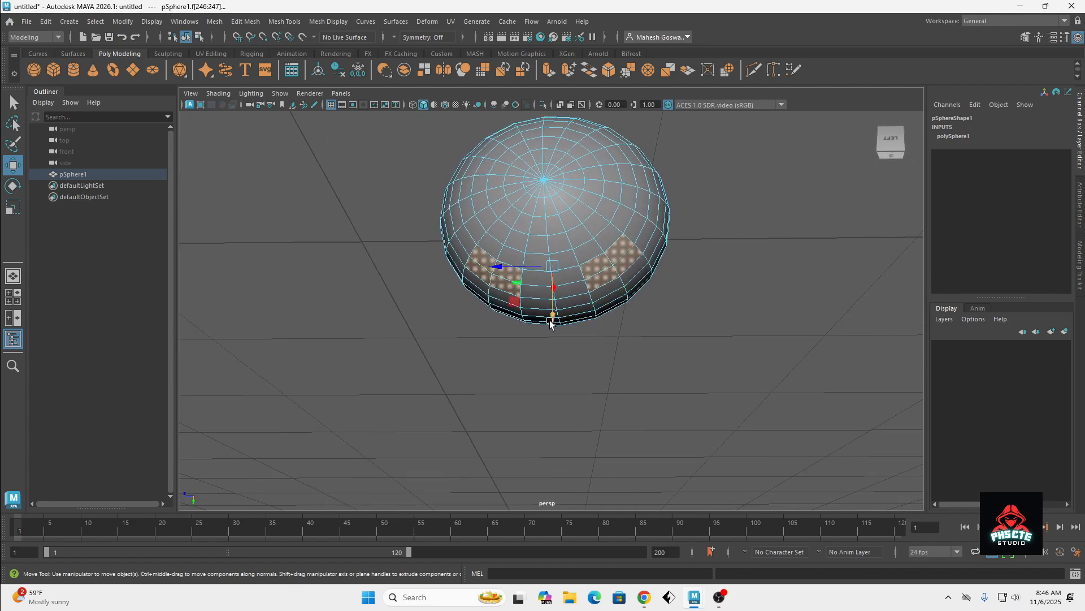
{"action": "left_click_drag", "start_coordinate": [550, 323], "coordinate": [551, 285]}
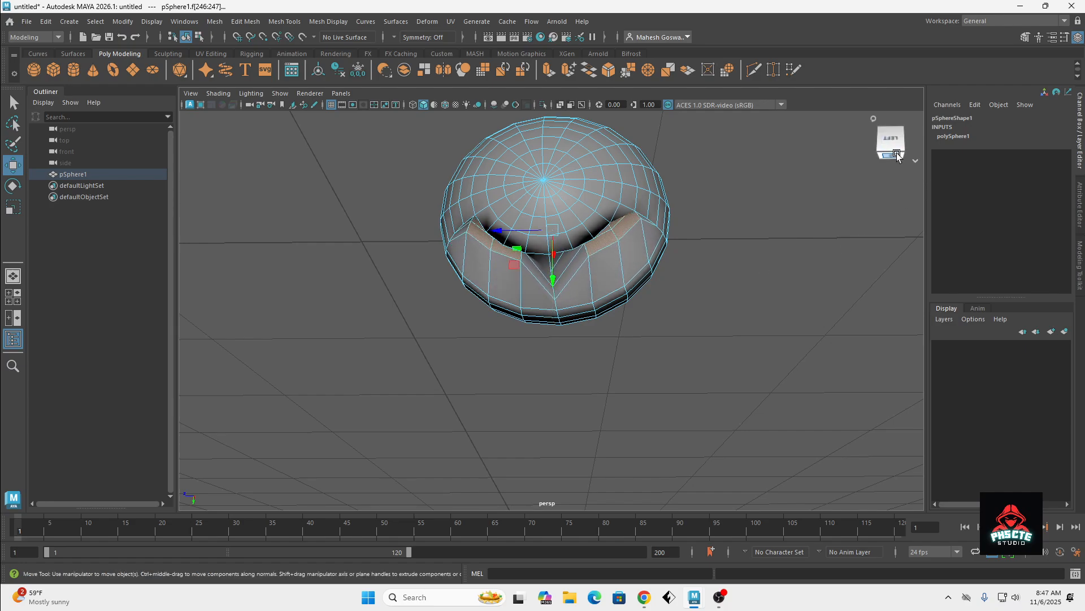
Select a central block of faces two wide and three high below the two dents and pull it outward along Y
{"action": "left_click_drag", "start_coordinate": [896, 151], "coordinate": [903, 110]}
{"action": "left_click", "coordinate": [541, 296]}
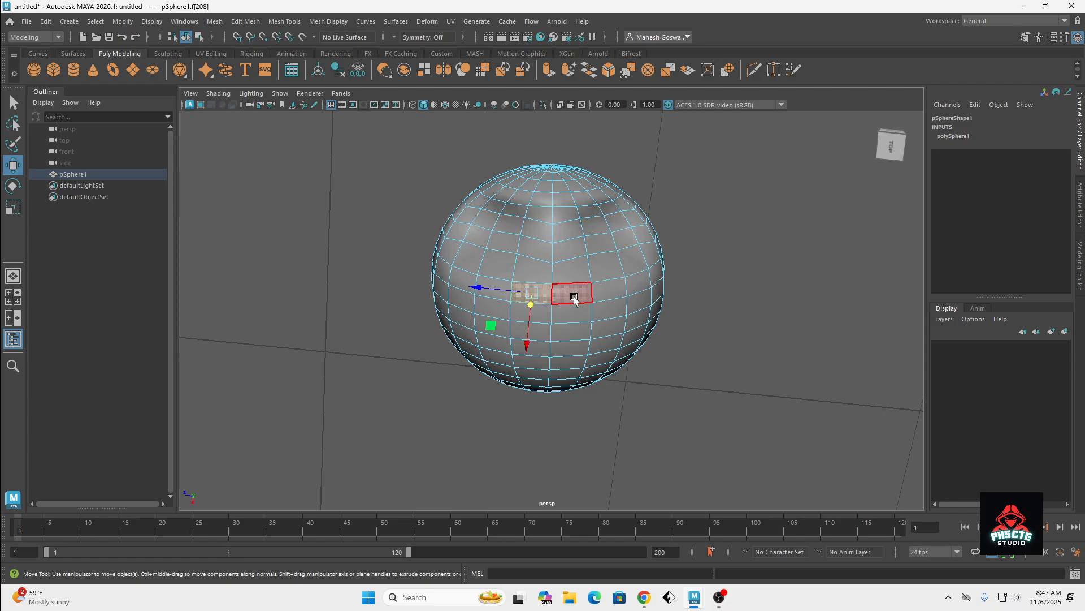
{"action": "left_click", "coordinate": [574, 297]}
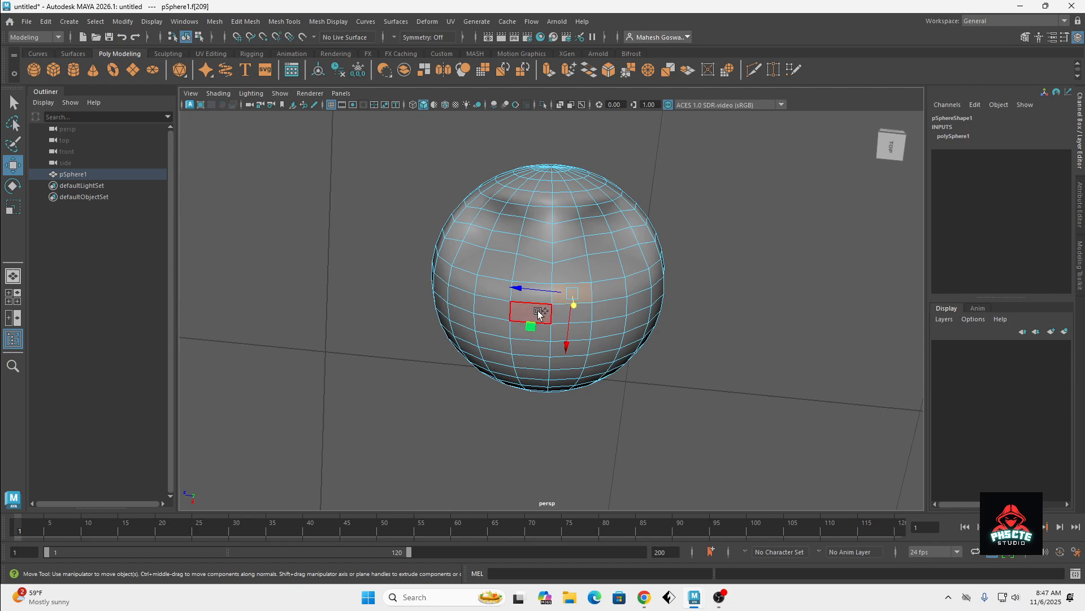
{"action": "left_click", "coordinate": [539, 313]}
{"action": "left_click", "coordinate": [571, 314], "text": "shift"}
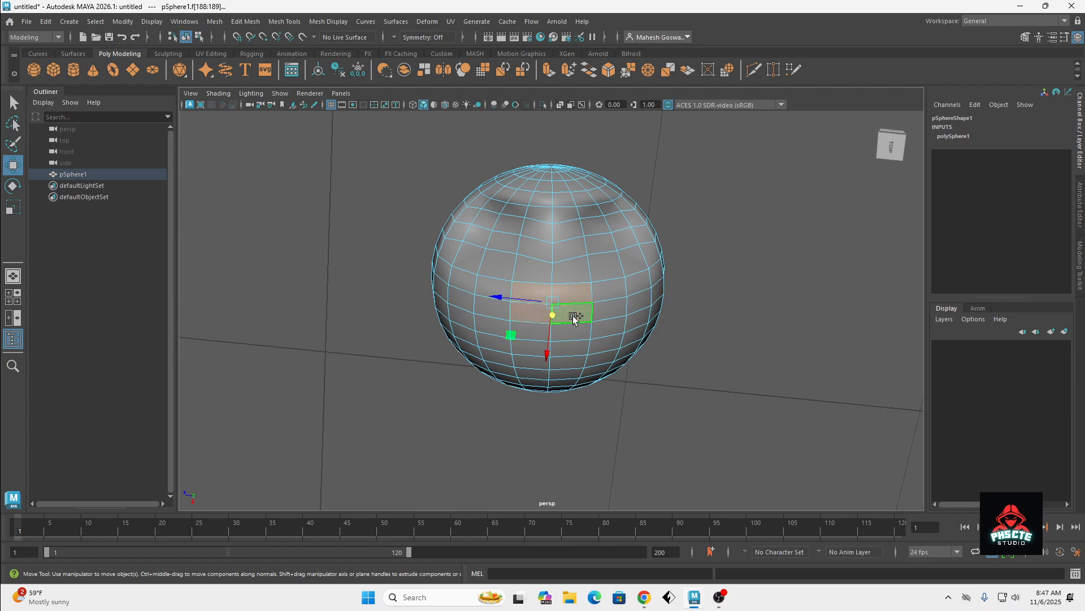
{"action": "left_click", "coordinate": [538, 332], "text": "shift"}
{"action": "left_click", "coordinate": [572, 333], "text": "shift"}
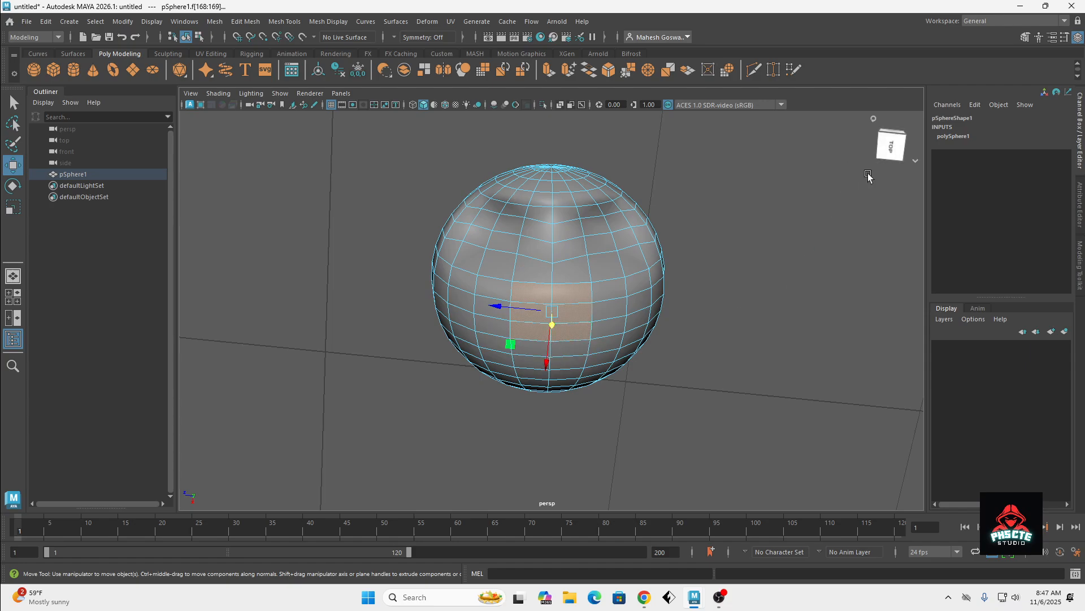
{"action": "left_click_drag", "start_coordinate": [890, 151], "coordinate": [921, 152]}
{"action": "left_click_drag", "start_coordinate": [553, 346], "coordinate": [552, 365]}
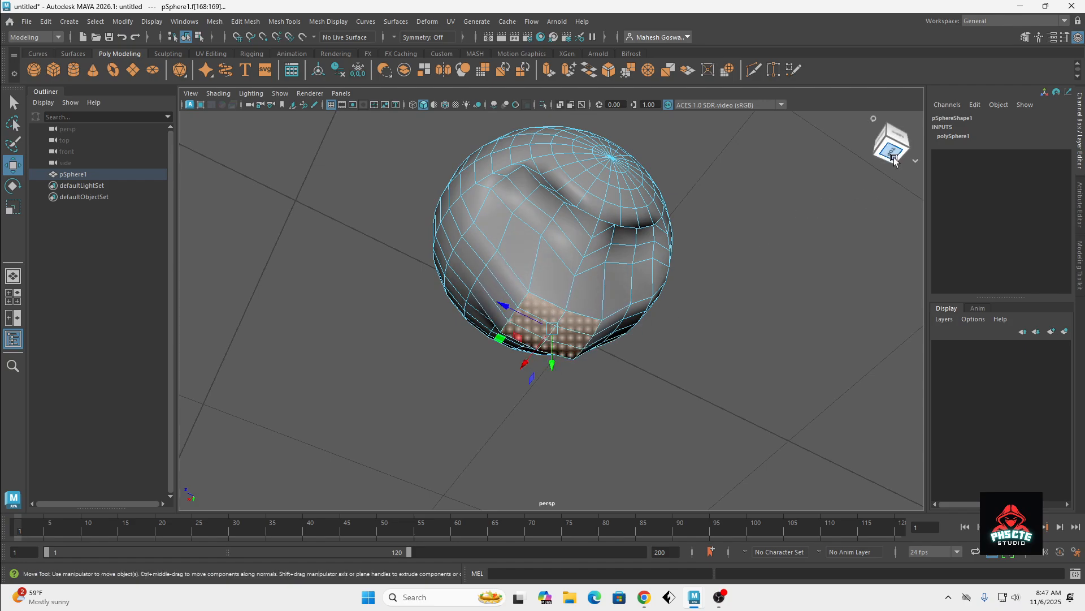
Add a band of faces two rows high and five wide below the central block to the selection and push the selection inward along Y
{"action": "left_click_drag", "start_coordinate": [891, 148], "coordinate": [868, 124]}
{"action": "left_click_drag", "start_coordinate": [852, 129], "coordinate": [848, 130], "text": "alt"}
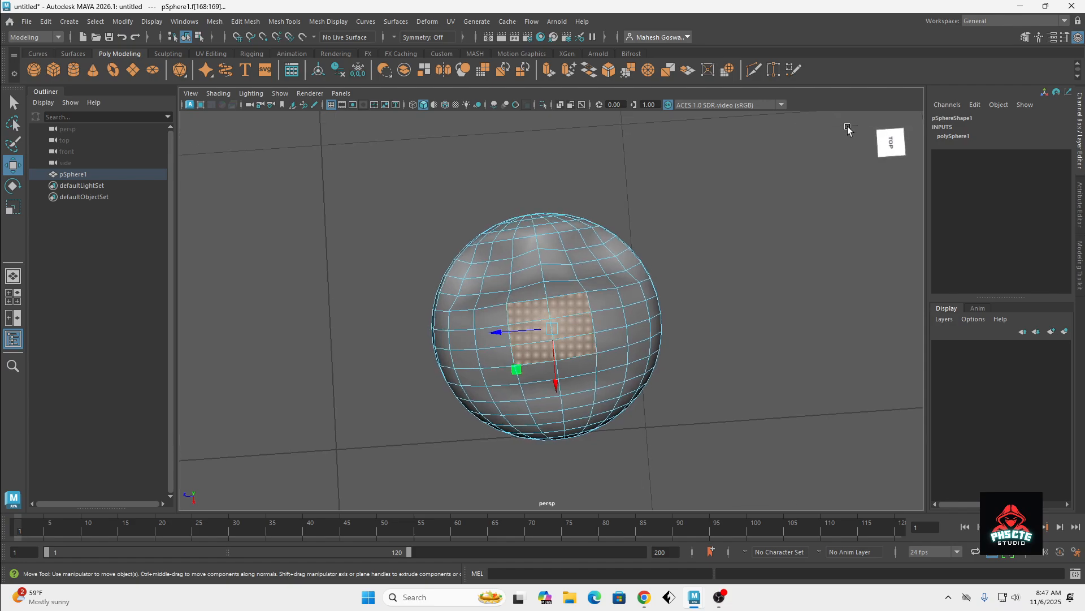
{"action": "left_click", "coordinate": [482, 397], "text": "shift"}
{"action": "left_click", "coordinate": [505, 395], "text": "shift"}
{"action": "left_click", "coordinate": [493, 412], "text": "shift"}
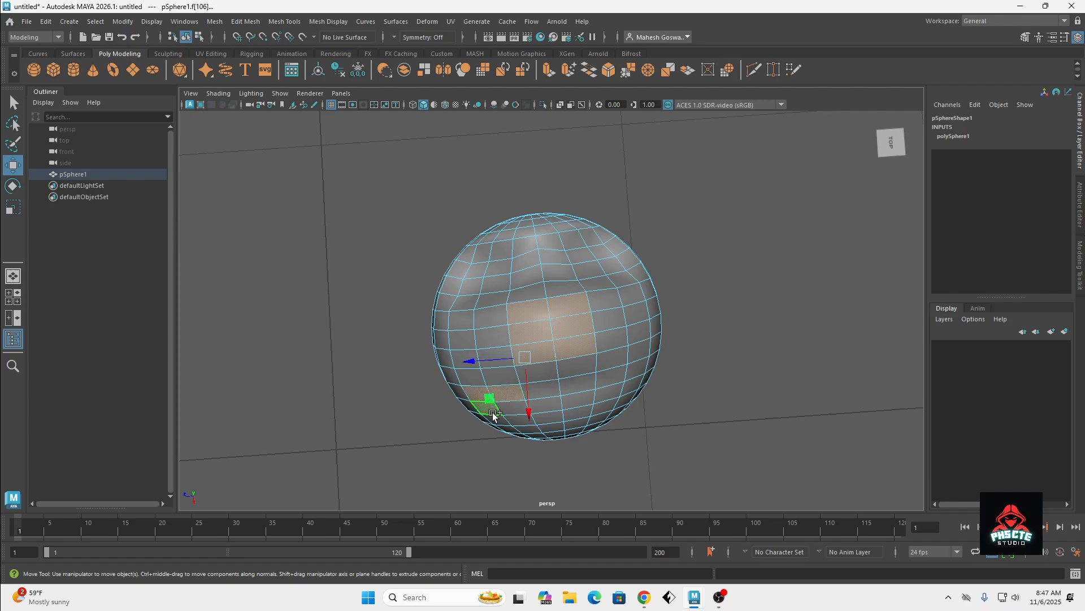
{"action": "left_click", "coordinate": [521, 420], "text": "shift"}
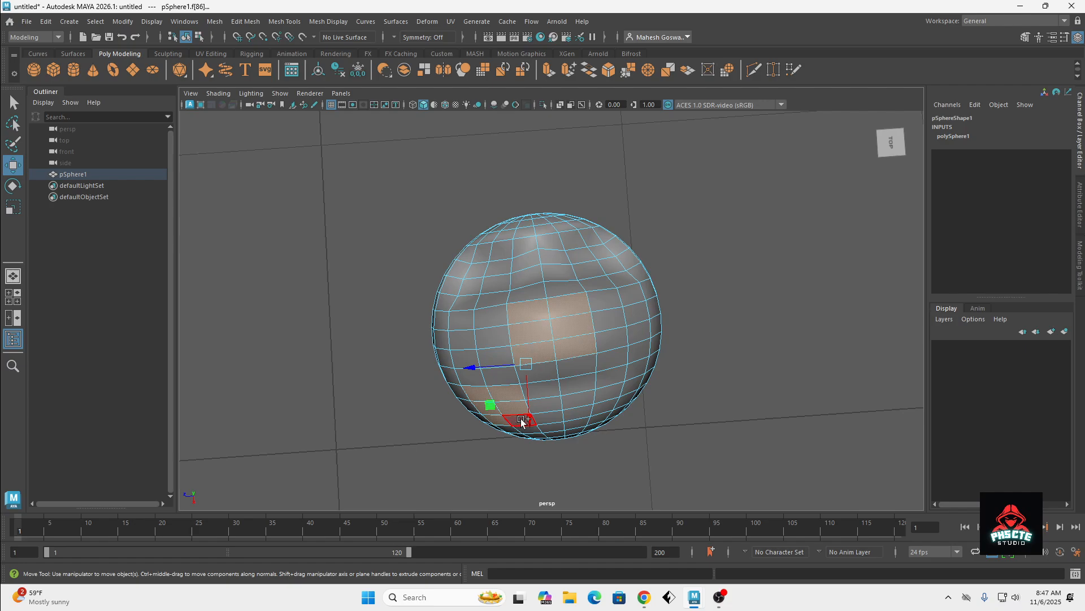
{"action": "left_click", "coordinate": [540, 409], "text": "shift"}
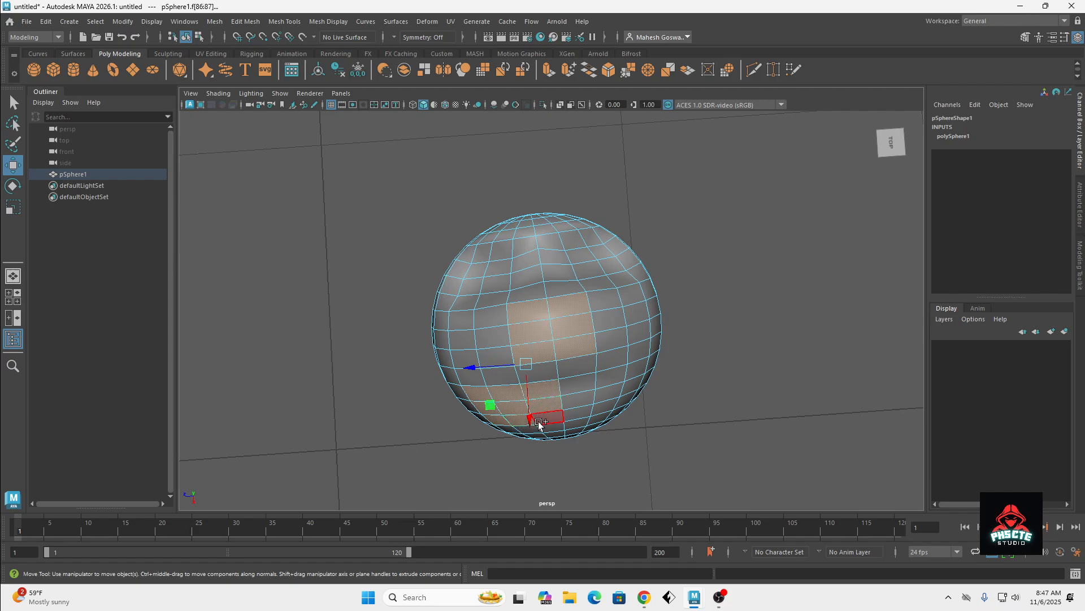
{"action": "left_click", "coordinate": [575, 413], "text": "shift"}
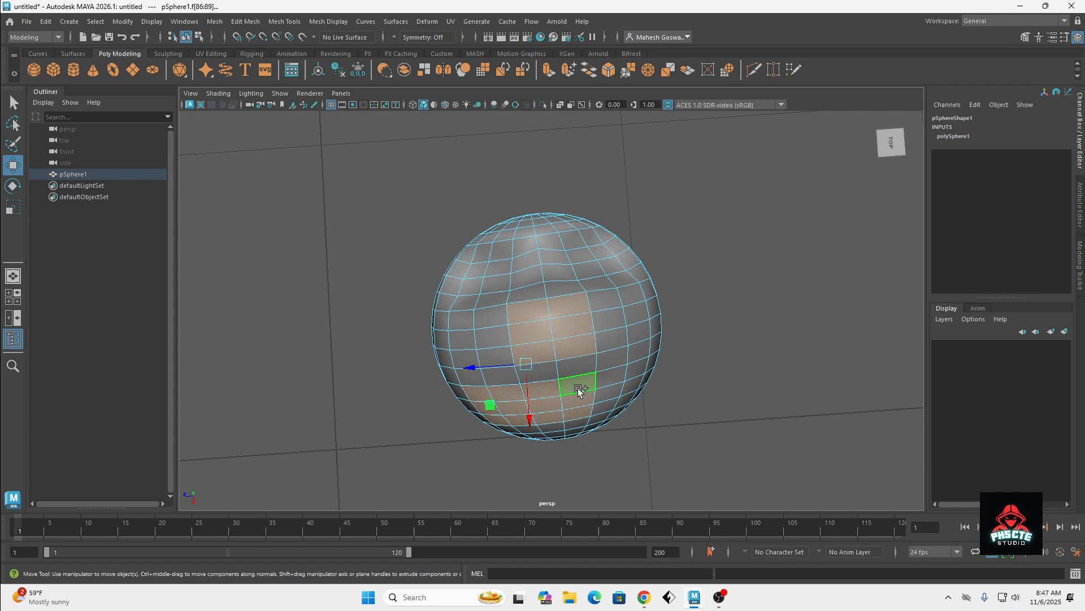
{"action": "left_click", "coordinate": [605, 395], "text": "shift"}
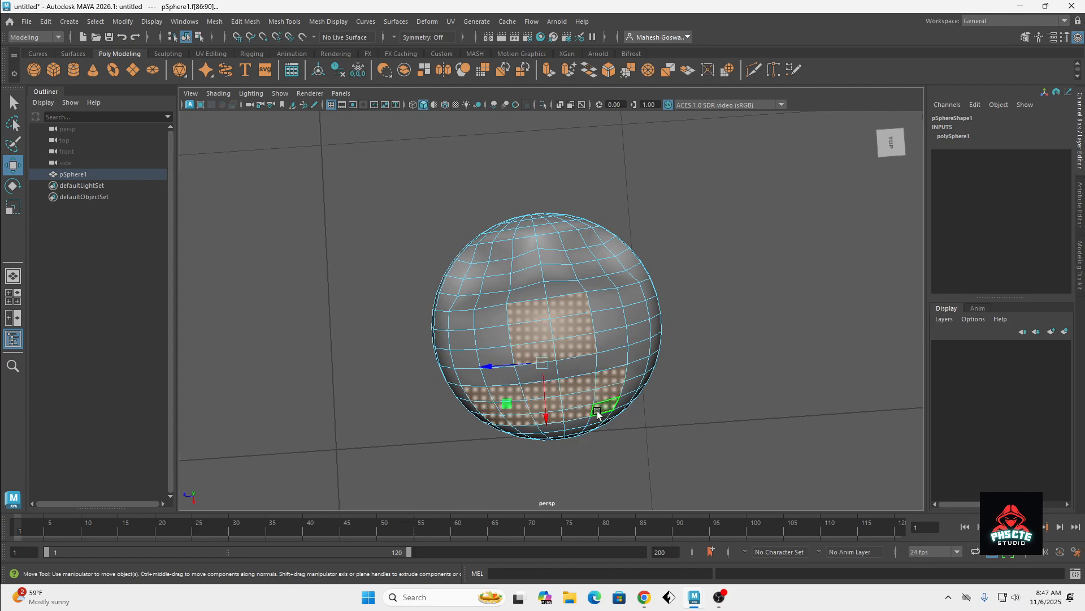
{"action": "left_click_drag", "start_coordinate": [891, 150], "coordinate": [896, 178]}
{"action": "left_click_drag", "start_coordinate": [540, 403], "coordinate": [542, 372]}
Reselect only the central block of faces, two wide and three high, pull it outward along Y and clear the selection
{"action": "left_click", "coordinate": [890, 150]}
{"action": "left_click", "coordinate": [761, 279]}
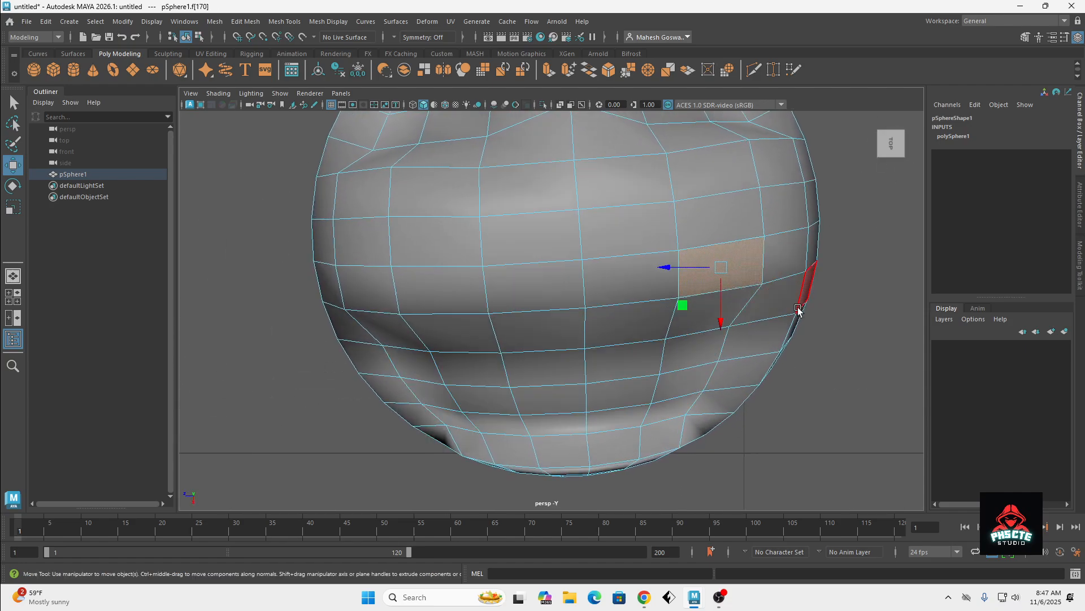
{"action": "scroll", "coordinate": [802, 306], "scroll_direction": "down", "scroll_amount": 3}
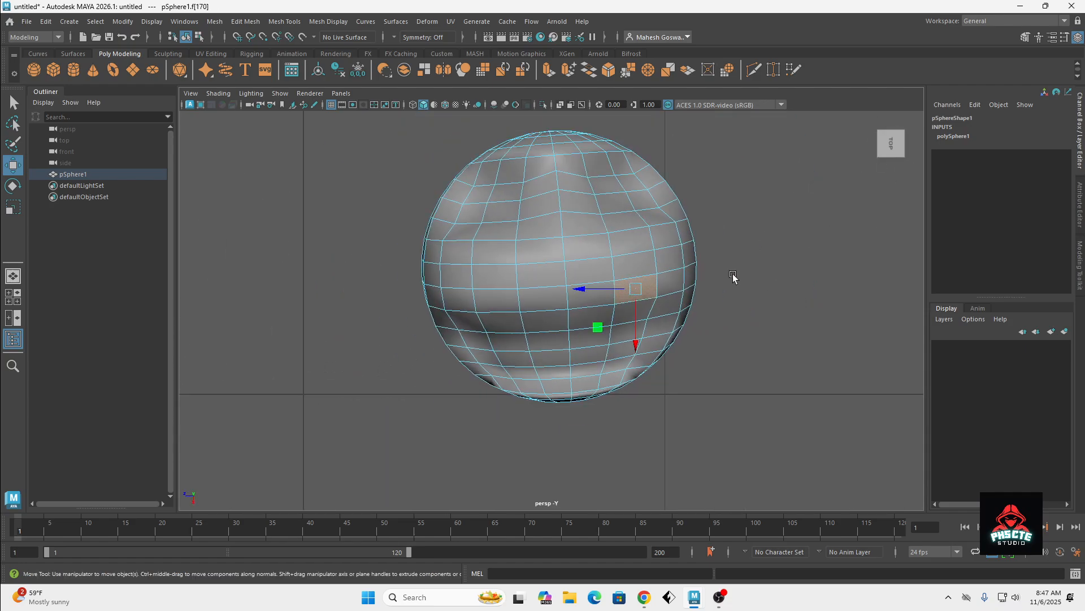
{"action": "left_click", "coordinate": [553, 249]}
{"action": "left_click", "coordinate": [595, 250], "text": "shift"}
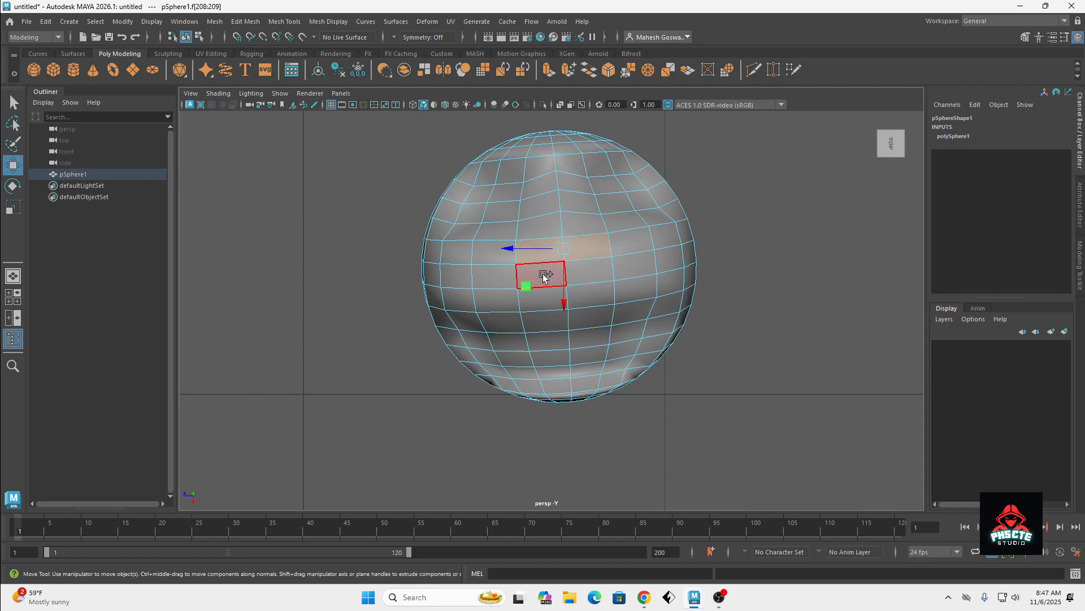
{"action": "left_click", "coordinate": [543, 275], "text": "shift"}
{"action": "left_click", "coordinate": [588, 273], "text": "shift"}
{"action": "left_click", "coordinate": [554, 296], "text": "shift"}
{"action": "left_click", "coordinate": [589, 298], "text": "shift"}
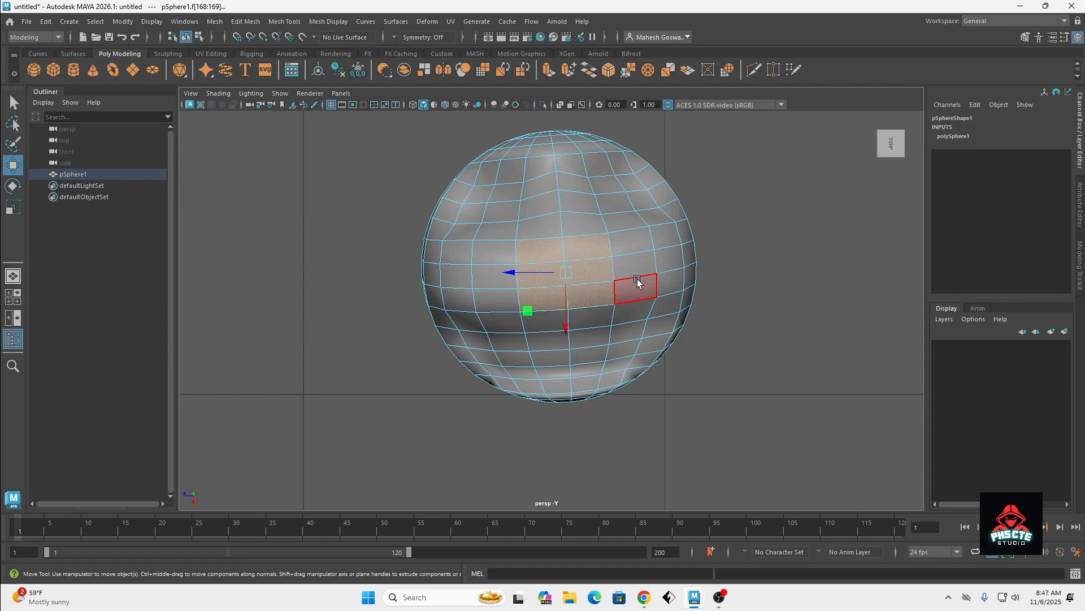
{"action": "left_click_drag", "start_coordinate": [894, 150], "coordinate": [954, 184]}
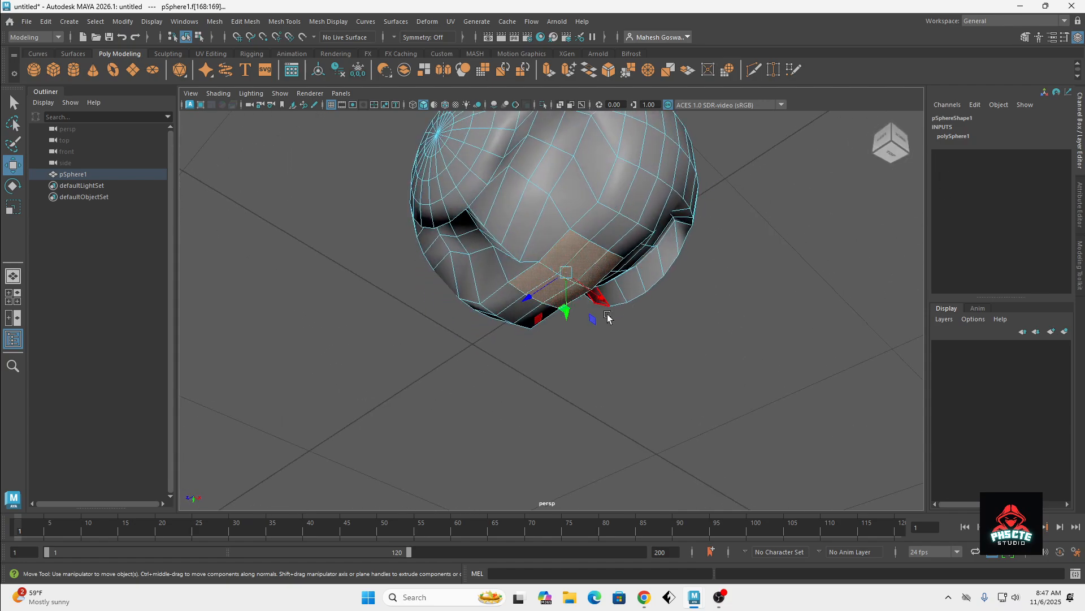
{"action": "left_click_drag", "start_coordinate": [565, 311], "coordinate": [564, 337]}
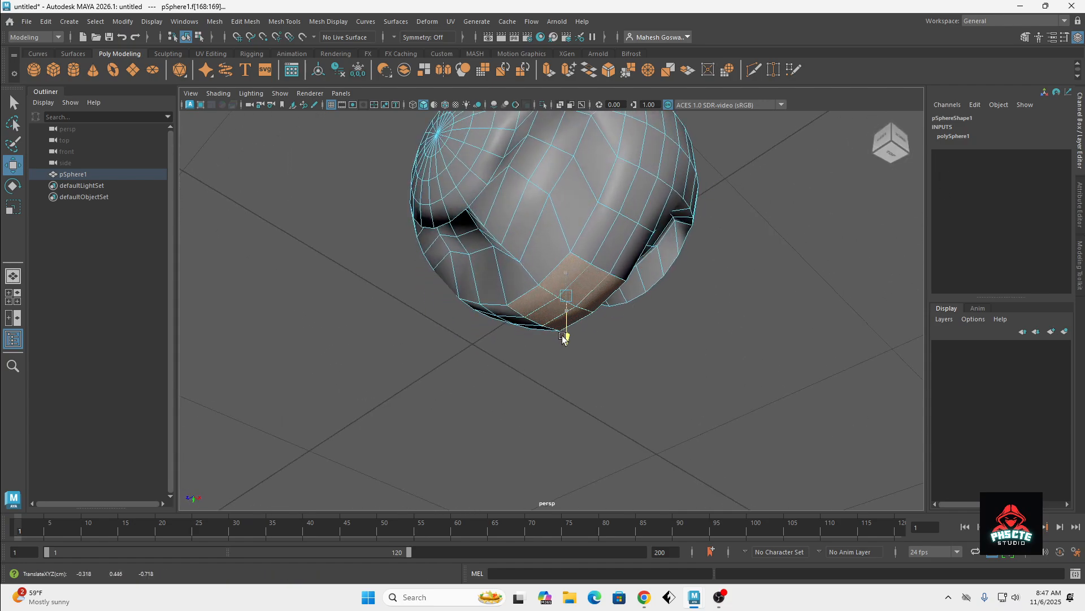
{"action": "left_click_drag", "start_coordinate": [894, 161], "coordinate": [959, 138]}
{"action": "left_click", "coordinate": [749, 286]}
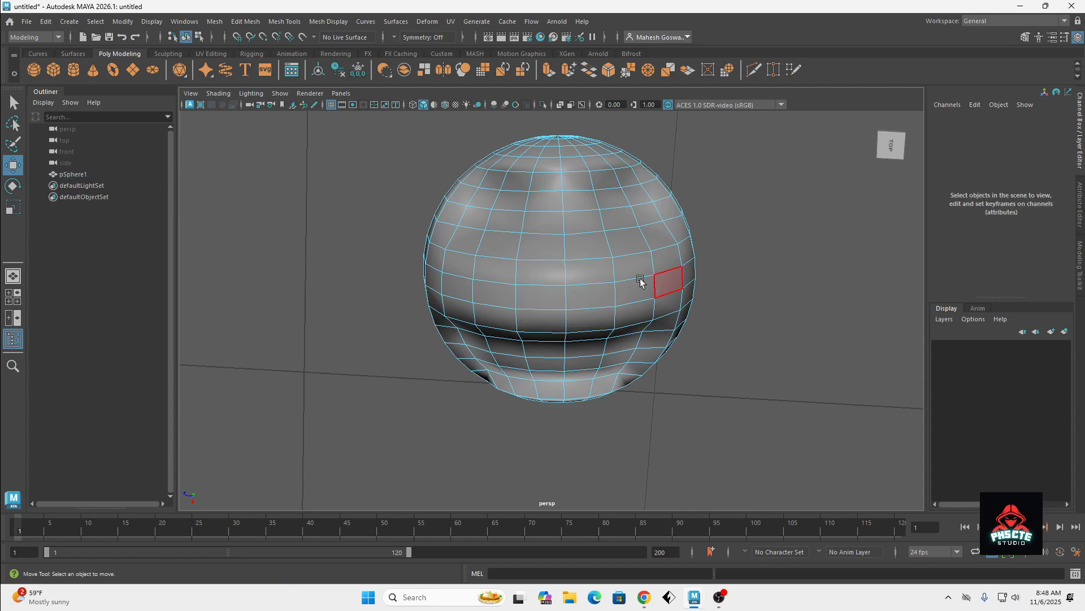
Switch the sphere to Vertex mode and pull the middle vertices of the raised central block outward along Y into a pointed nose
{"action": "right_click", "coordinate": [578, 277]}
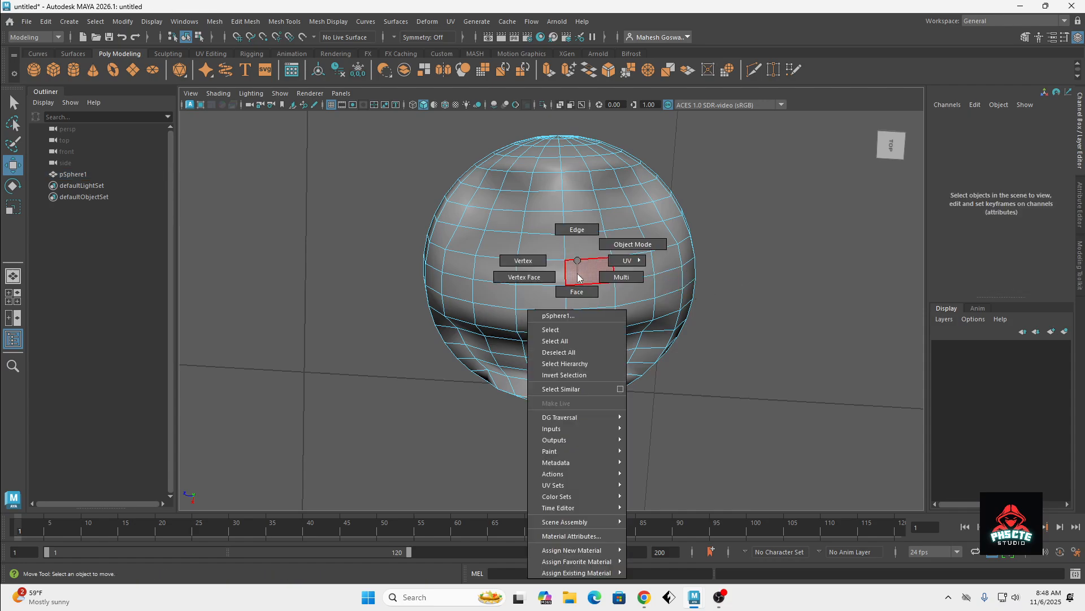
{"action": "right_click_drag", "start_coordinate": [578, 278], "coordinate": [529, 261]}
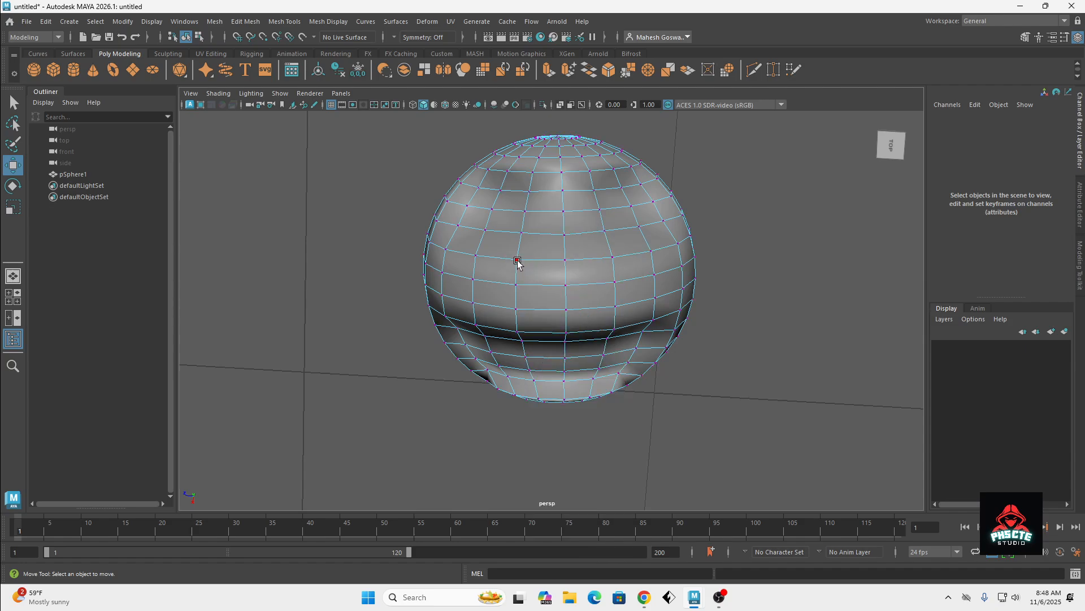
{"action": "left_click", "coordinate": [517, 261]}
{"action": "left_click_drag", "start_coordinate": [516, 264], "coordinate": [570, 310]}
{"action": "left_click", "coordinate": [566, 262]}
{"action": "left_click", "coordinate": [581, 303]}
{"action": "left_click", "coordinate": [566, 289]}
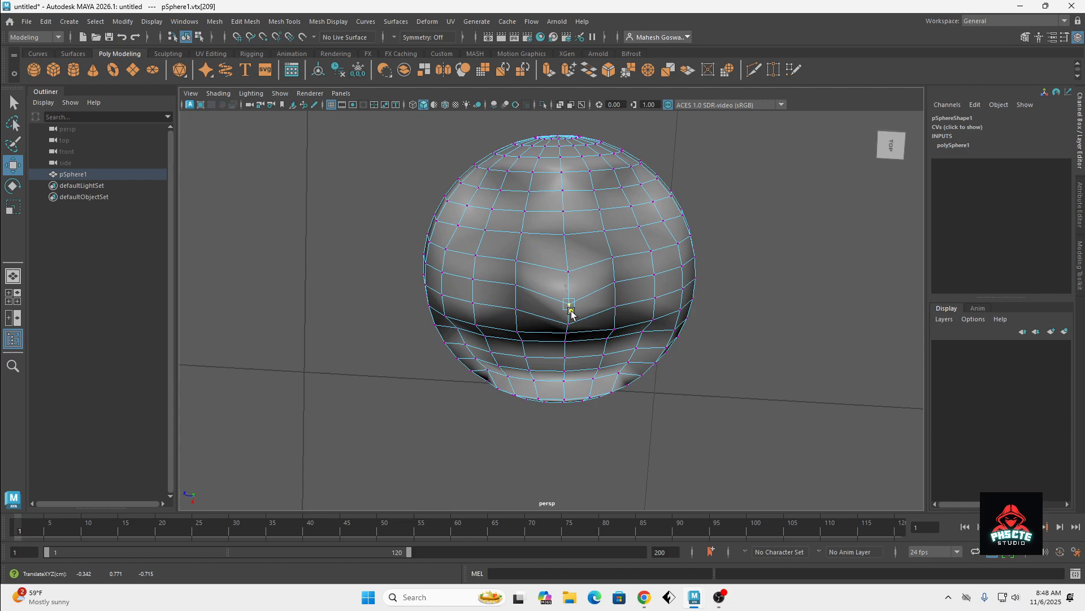
{"action": "left_click_drag", "start_coordinate": [889, 157], "coordinate": [868, 175]}
{"action": "left_click", "coordinate": [890, 143]}
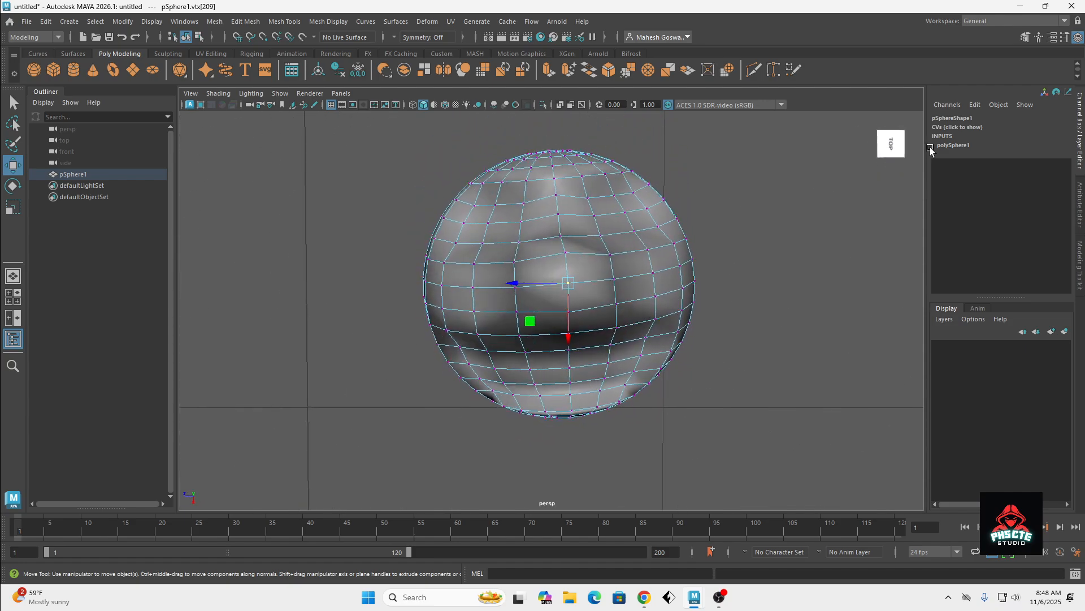
Select individual vertices in and just below one upper dent, shift them slightly along Y, and clear the selection
{"action": "left_click", "coordinate": [625, 199]}
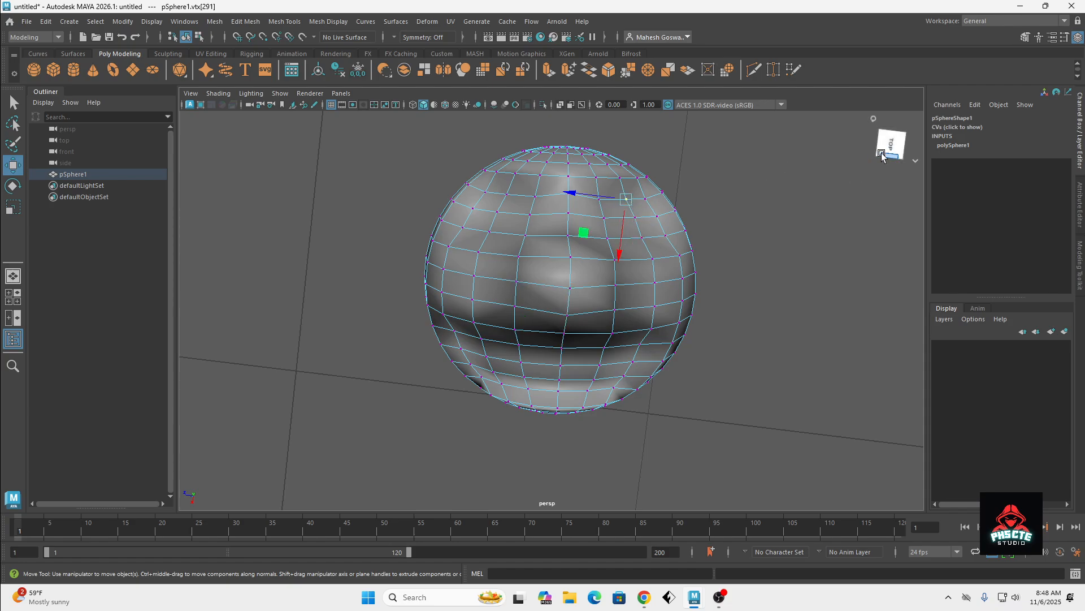
{"action": "left_click_drag", "start_coordinate": [893, 151], "coordinate": [903, 174]}
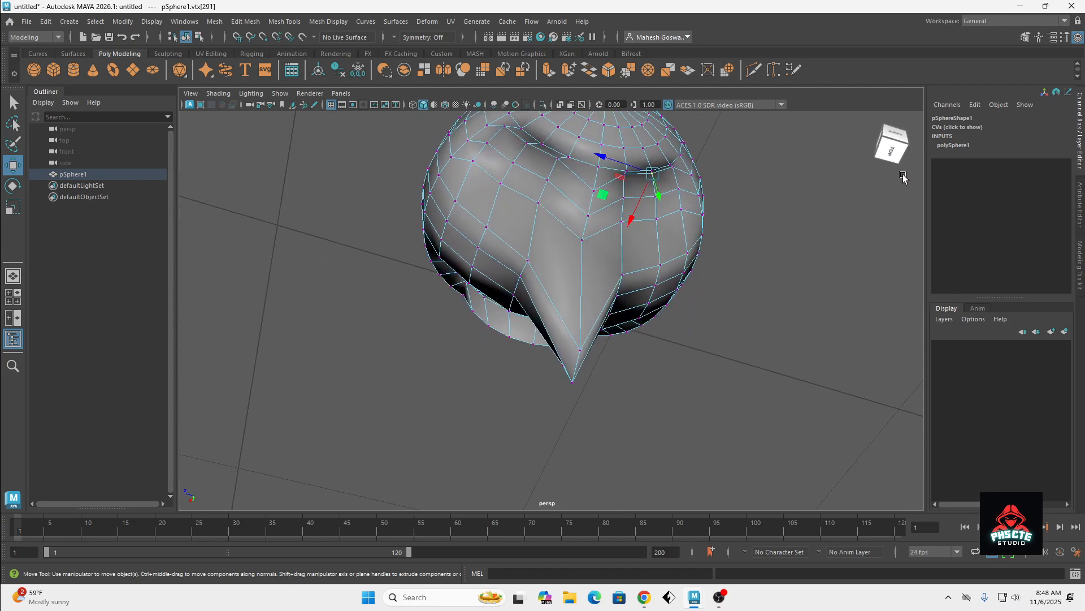
{"action": "mouse_move", "coordinate": [656, 196]}
{"action": "left_mouse_down"}
{"action": "mouse_move", "coordinate": [654, 187]}
{"action": "mouse_move", "coordinate": [662, 218]}
{"action": "mouse_move", "coordinate": [658, 207]}
{"action": "left_mouse_up"}
{"action": "left_click", "coordinate": [656, 198]}
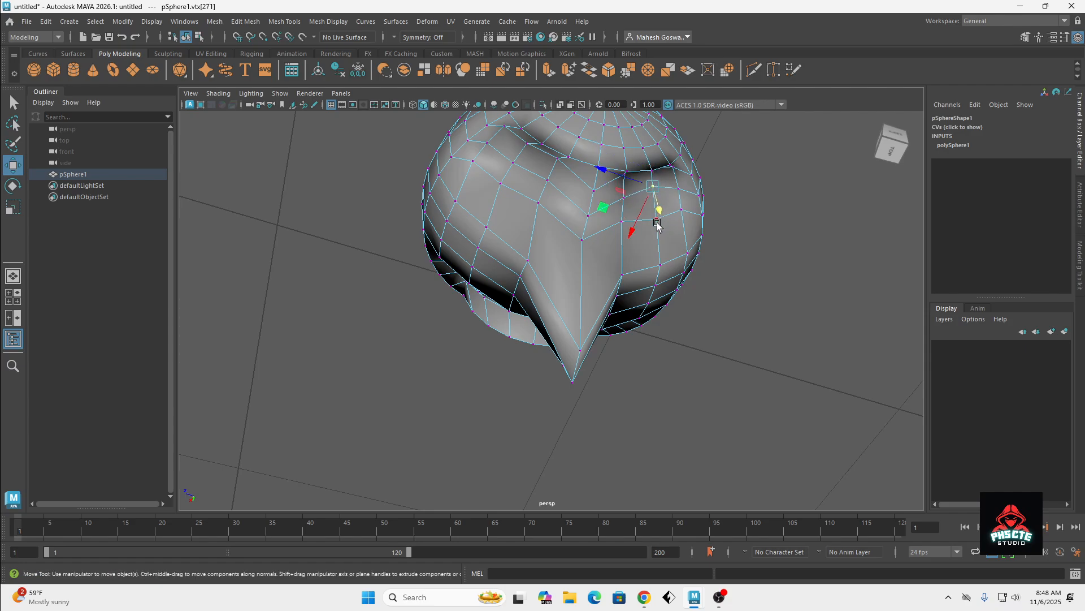
{"action": "left_click", "coordinate": [658, 221]}
{"action": "mouse_move", "coordinate": [663, 249]}
{"action": "left_mouse_down"}
{"action": "mouse_move", "coordinate": [652, 213]}
{"action": "mouse_move", "coordinate": [655, 229]}
{"action": "left_mouse_up"}
{"action": "left_click", "coordinate": [653, 187]}
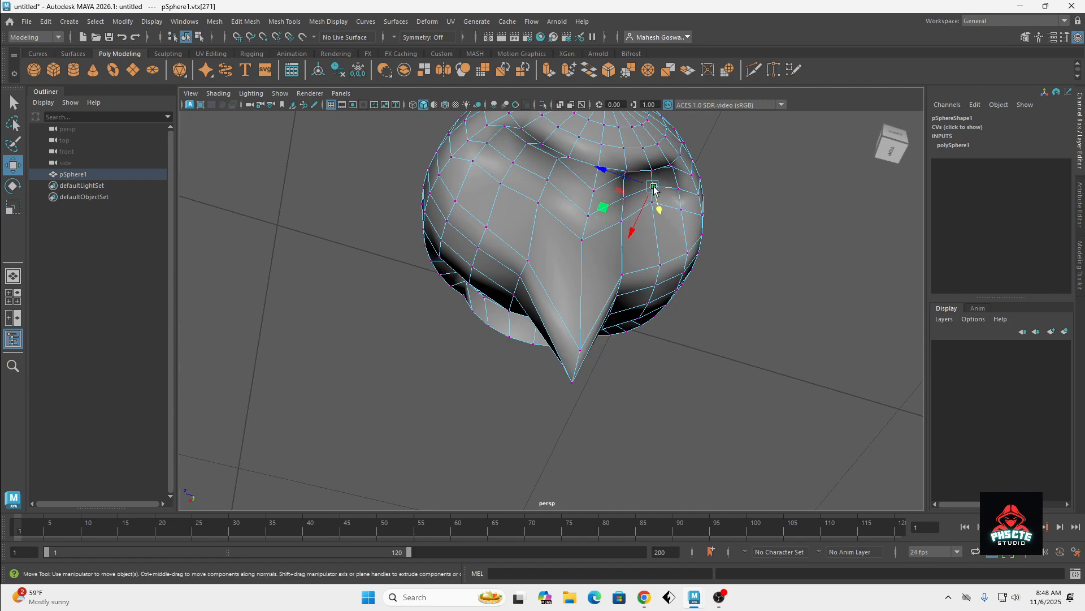
{"action": "left_click", "coordinate": [865, 178]}
Select vertices around the opposite upper dent one at a time and move them along X
{"action": "left_click_drag", "start_coordinate": [881, 154], "coordinate": [855, 134]}
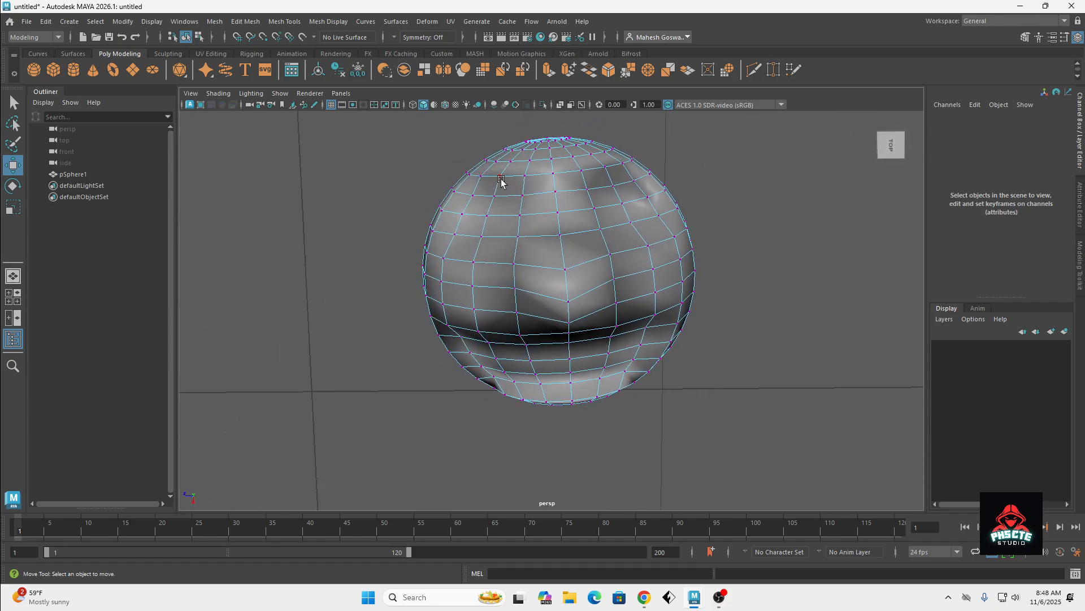
{"action": "left_click", "coordinate": [493, 196]}
{"action": "left_click_drag", "start_coordinate": [497, 201], "coordinate": [483, 244]}
{"action": "left_click", "coordinate": [486, 215]}
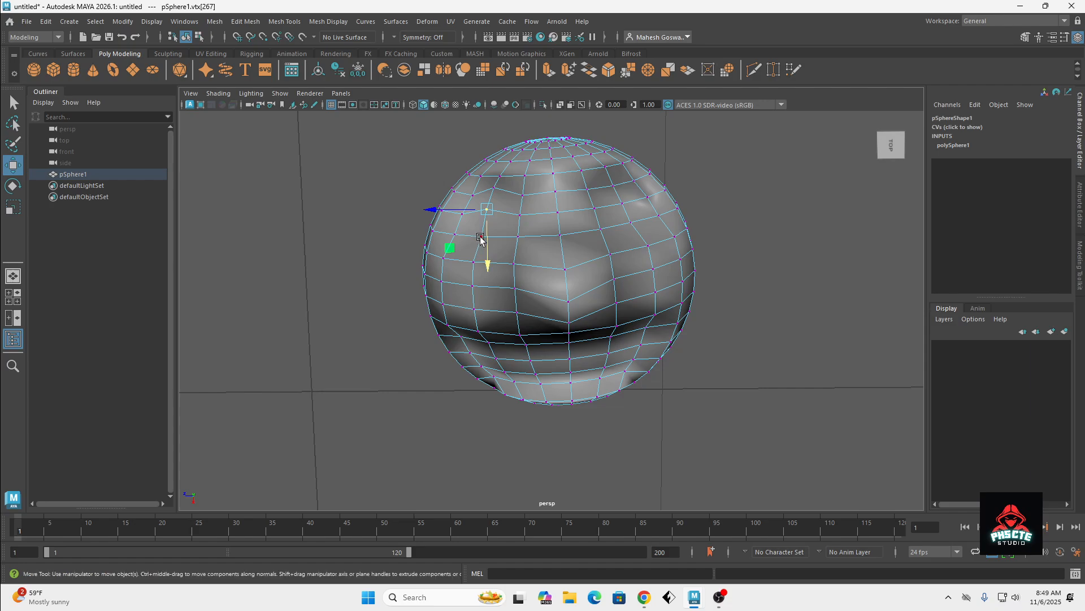
{"action": "left_click", "coordinate": [480, 237]}
{"action": "left_click_drag", "start_coordinate": [484, 292], "coordinate": [485, 281]}
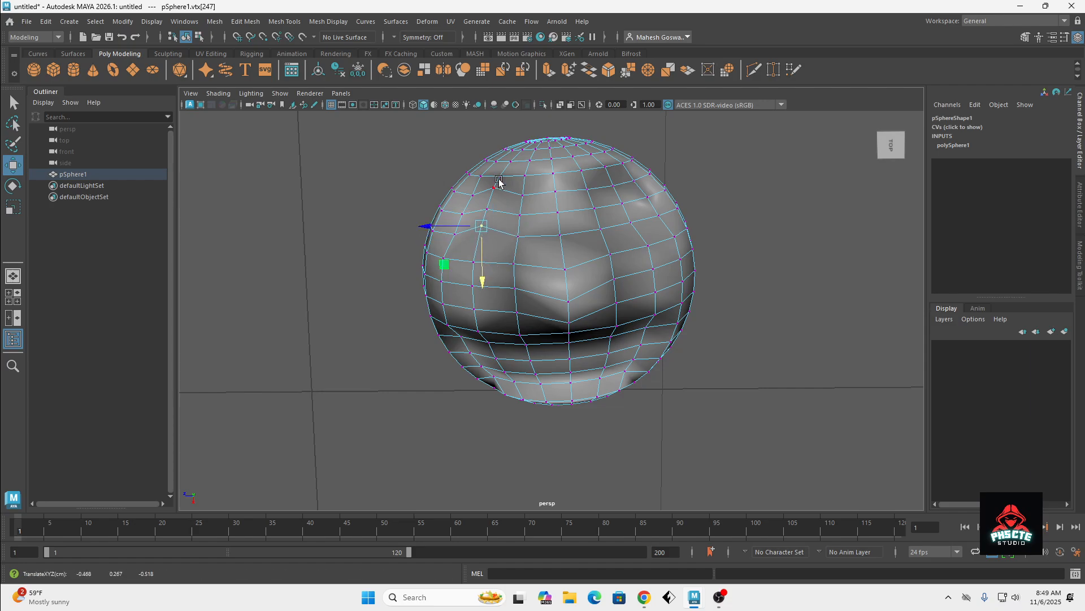
Move vertices on the upper edge of the recessed lower band toward the nose along X, the middle pair together and the adjacent one separately
{"action": "mouse_move", "coordinate": [888, 148]}
{"action": "left_mouse_down"}
{"action": "mouse_move", "coordinate": [941, 165]}
{"action": "mouse_move", "coordinate": [900, 162]}
{"action": "mouse_move", "coordinate": [894, 142]}
{"action": "left_mouse_up"}
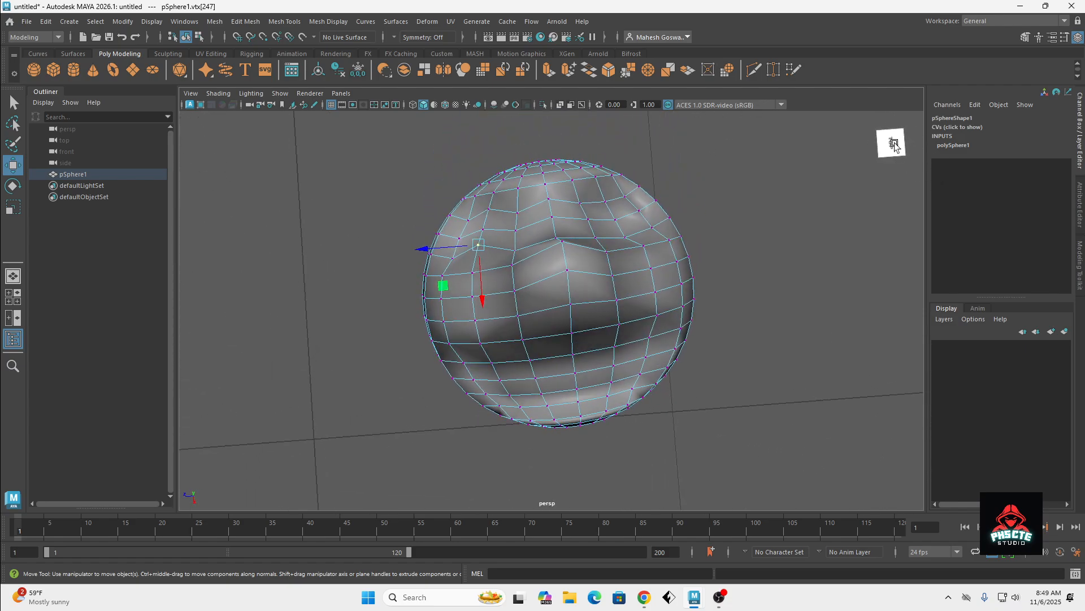
{"action": "left_click", "coordinate": [499, 382]}
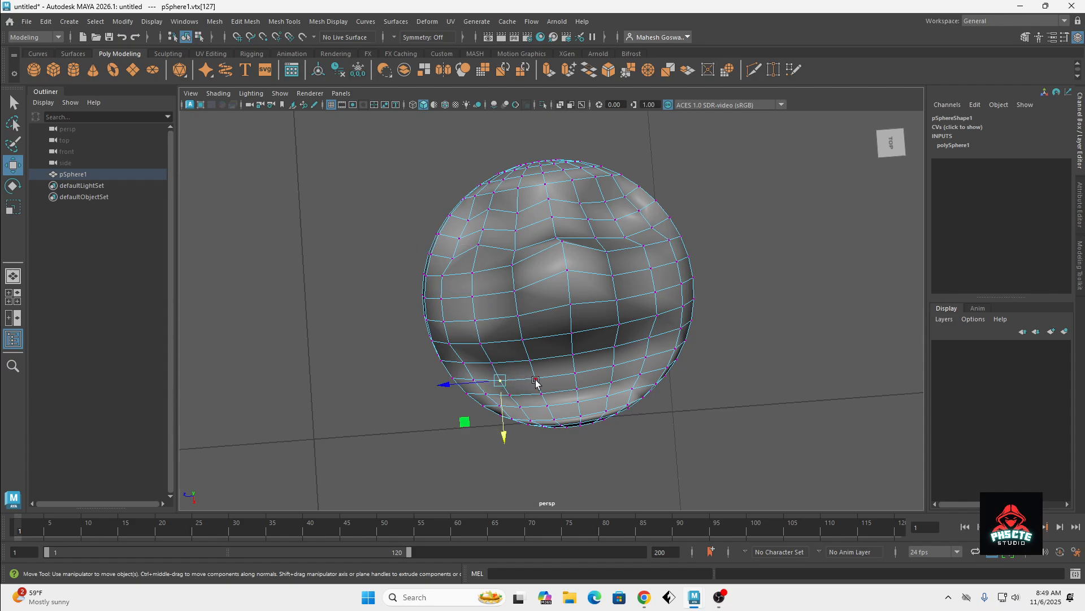
{"action": "left_click", "coordinate": [535, 380]}
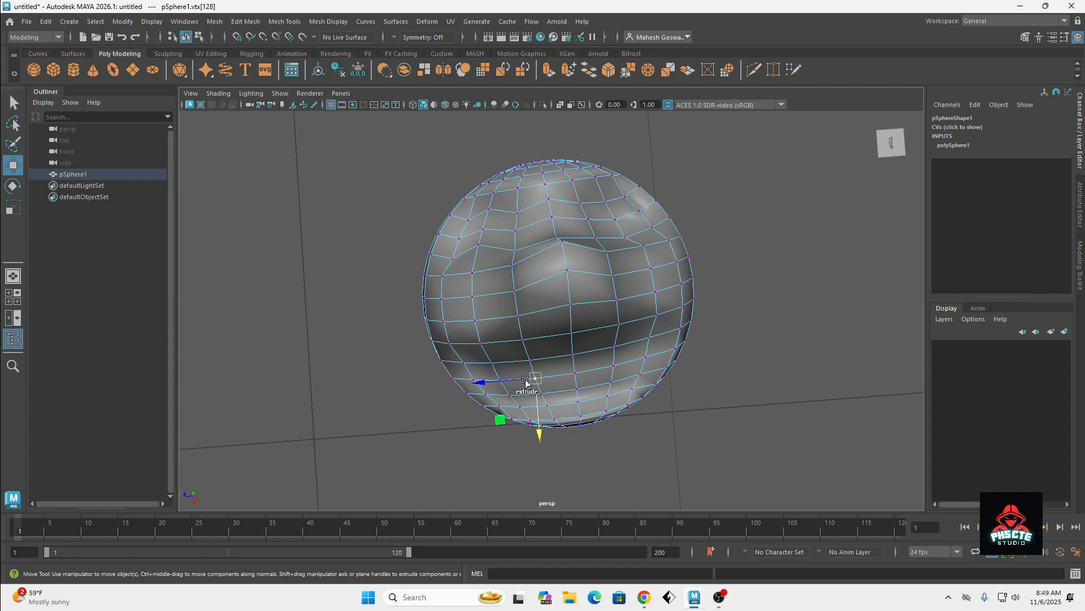
{"action": "left_click", "coordinate": [574, 375], "text": "shift"}
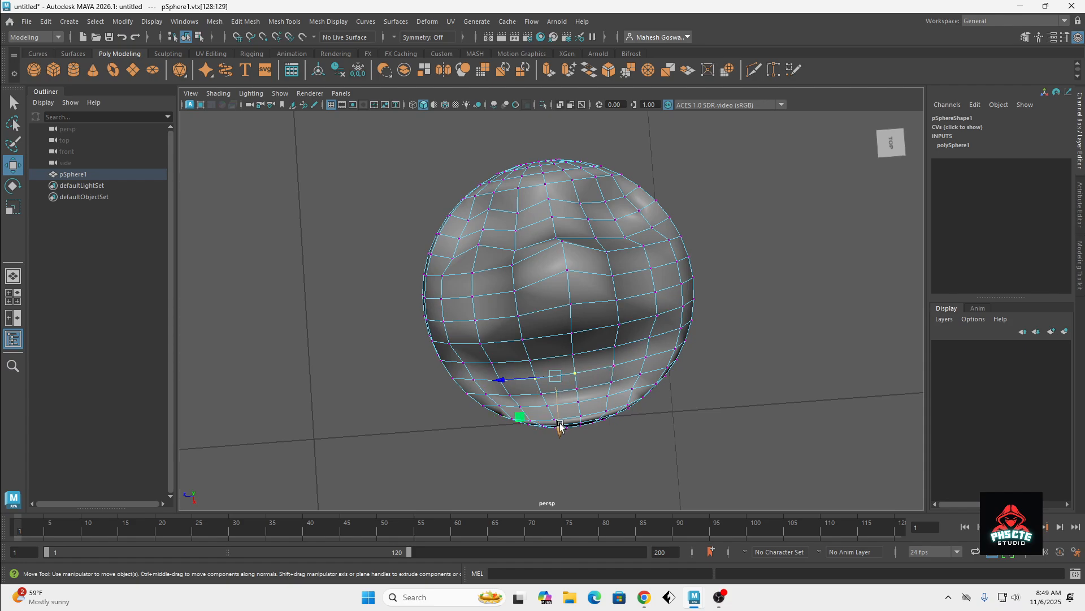
{"action": "left_click_drag", "start_coordinate": [558, 426], "coordinate": [561, 417]}
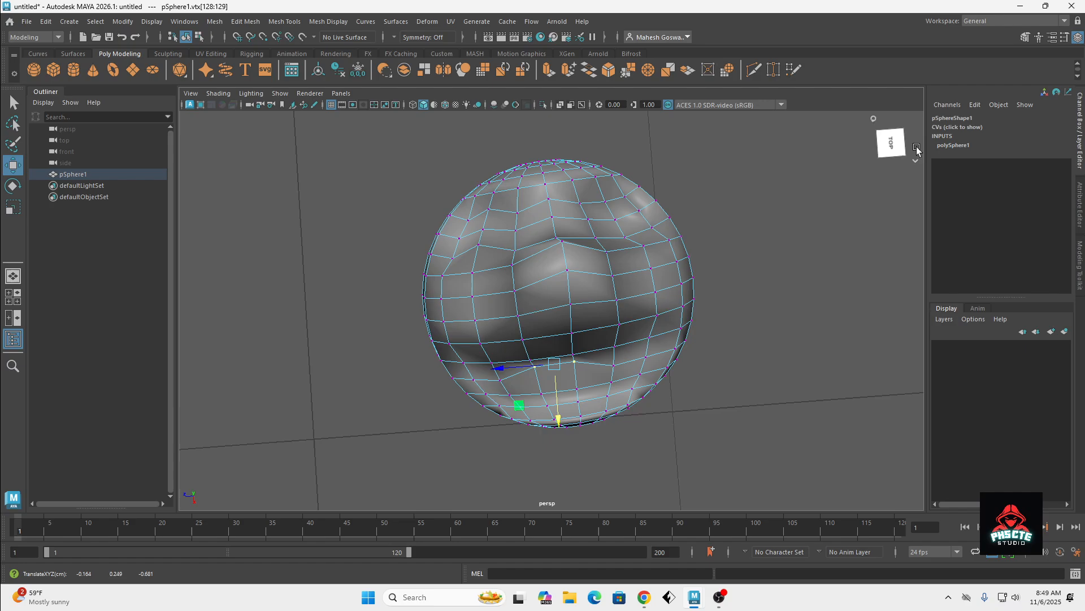
{"action": "left_click_drag", "start_coordinate": [890, 145], "coordinate": [899, 161]}
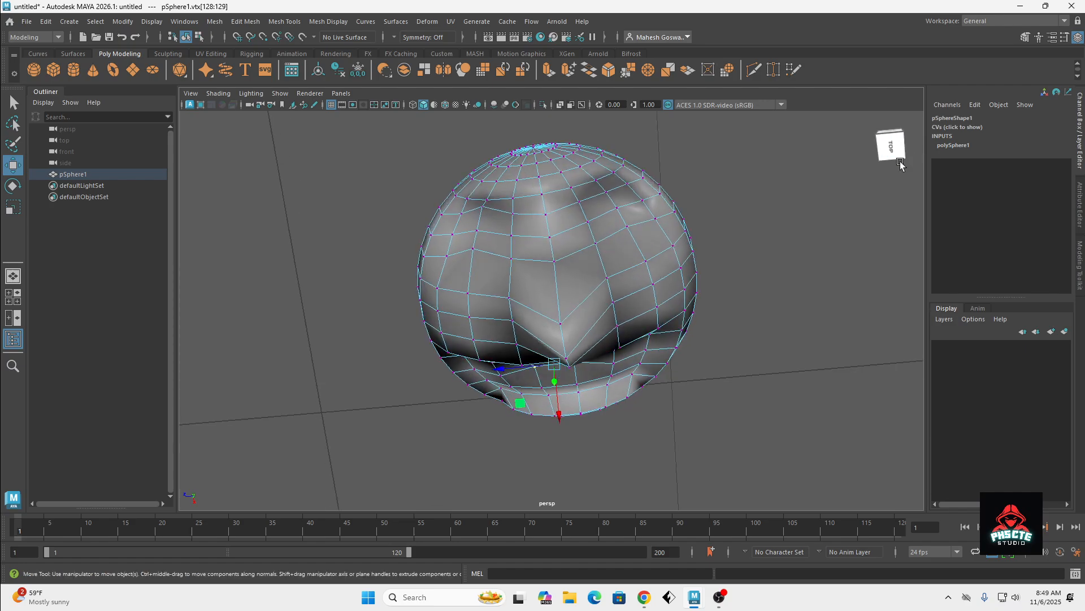
{"action": "left_click", "coordinate": [613, 368]}
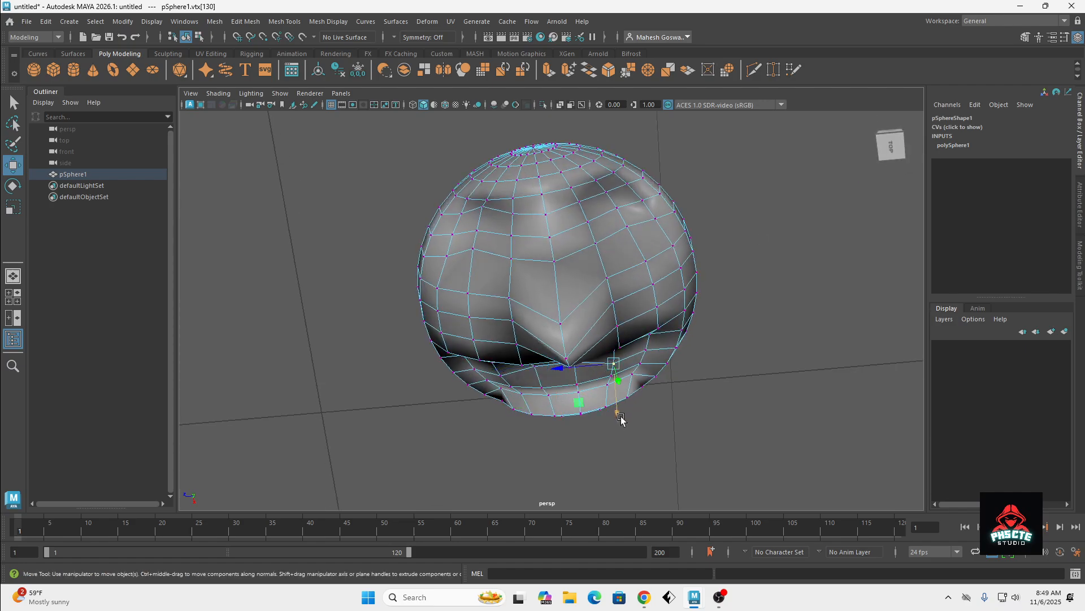
{"action": "left_click_drag", "start_coordinate": [620, 420], "coordinate": [618, 402]}
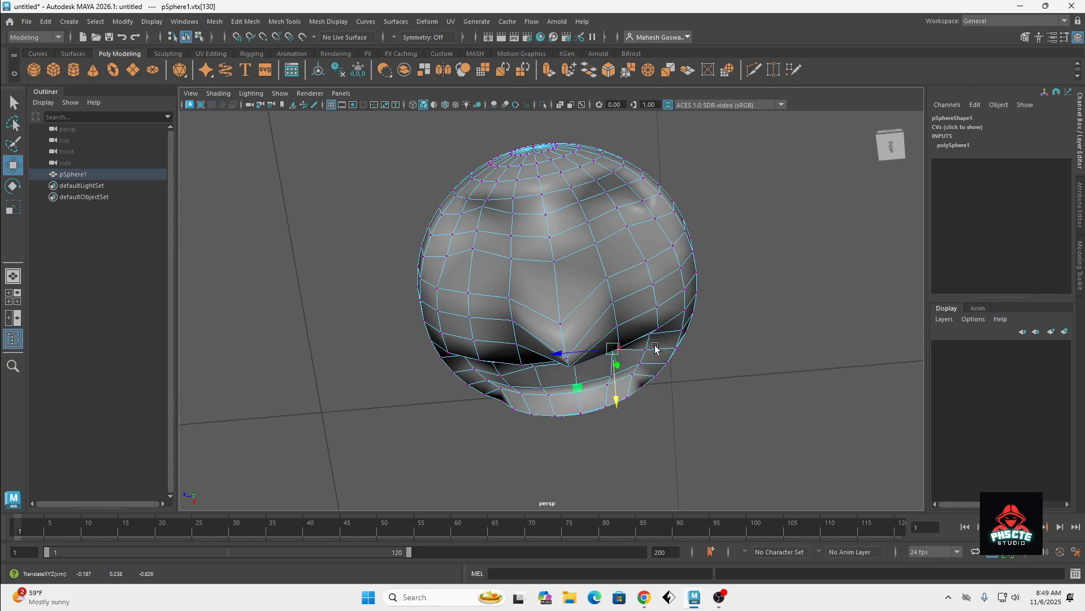